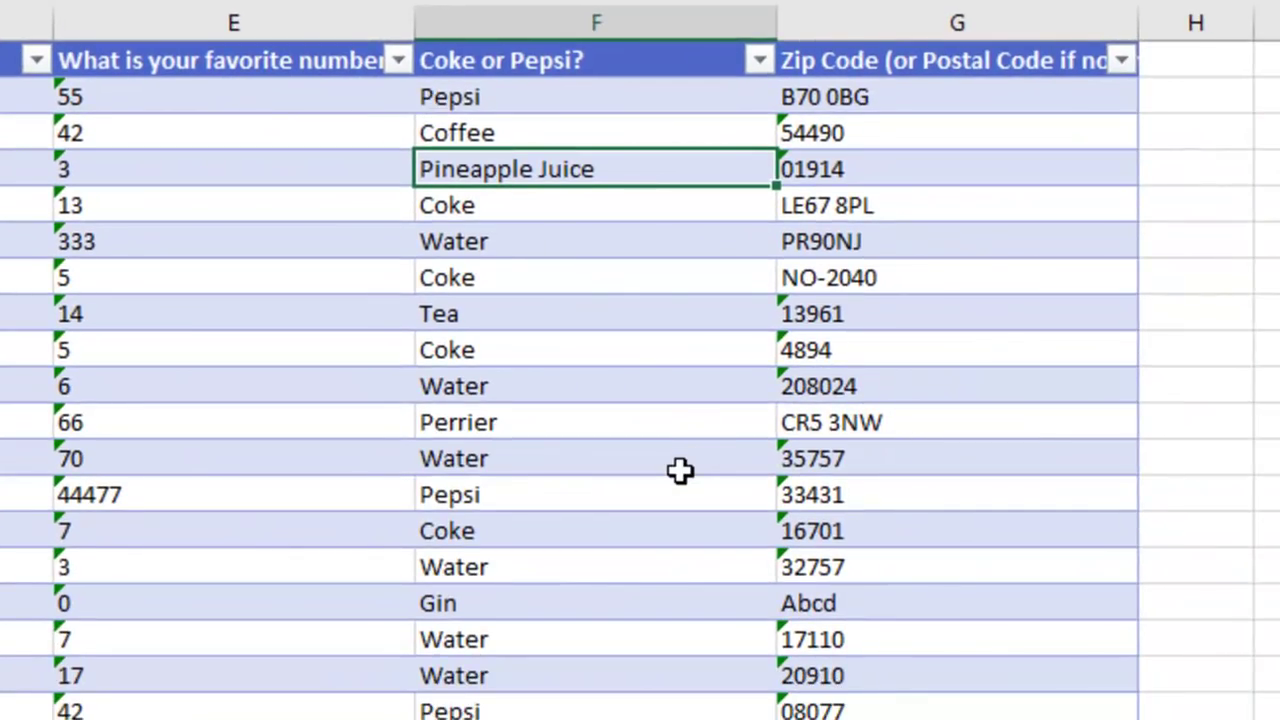
Scroll down and back up through the current worksheet.
{"action": "scroll", "coordinate": [672, 500], "scroll_direction": "down", "scroll_amount": 2}
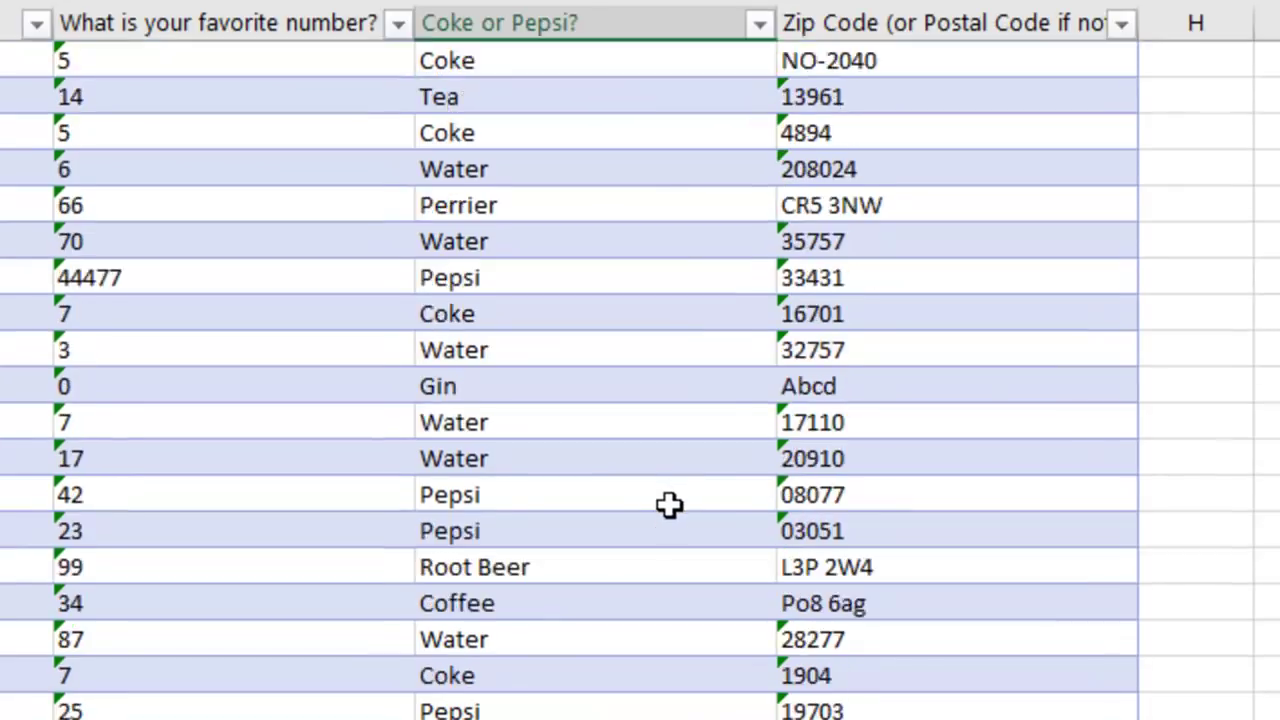
{"action": "scroll", "coordinate": [669, 506], "scroll_direction": "down", "scroll_amount": 3}
{"action": "scroll", "coordinate": [669, 507], "scroll_direction": "down", "scroll_amount": 1}
{"action": "scroll", "coordinate": [669, 507], "scroll_direction": "down", "scroll_amount": 4}
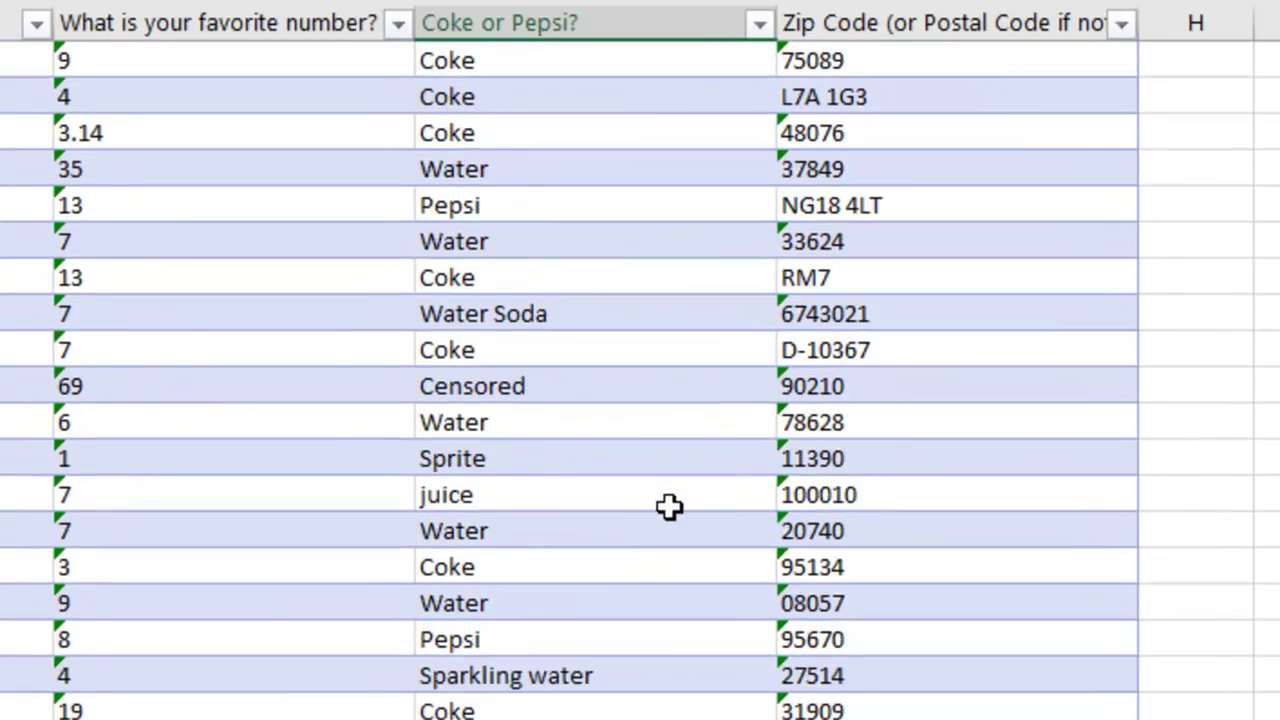
{"action": "scroll", "coordinate": [665, 526], "scroll_direction": "up", "scroll_amount": 4}
{"action": "scroll", "coordinate": [665, 526], "scroll_direction": "up", "scroll_amount": 3}
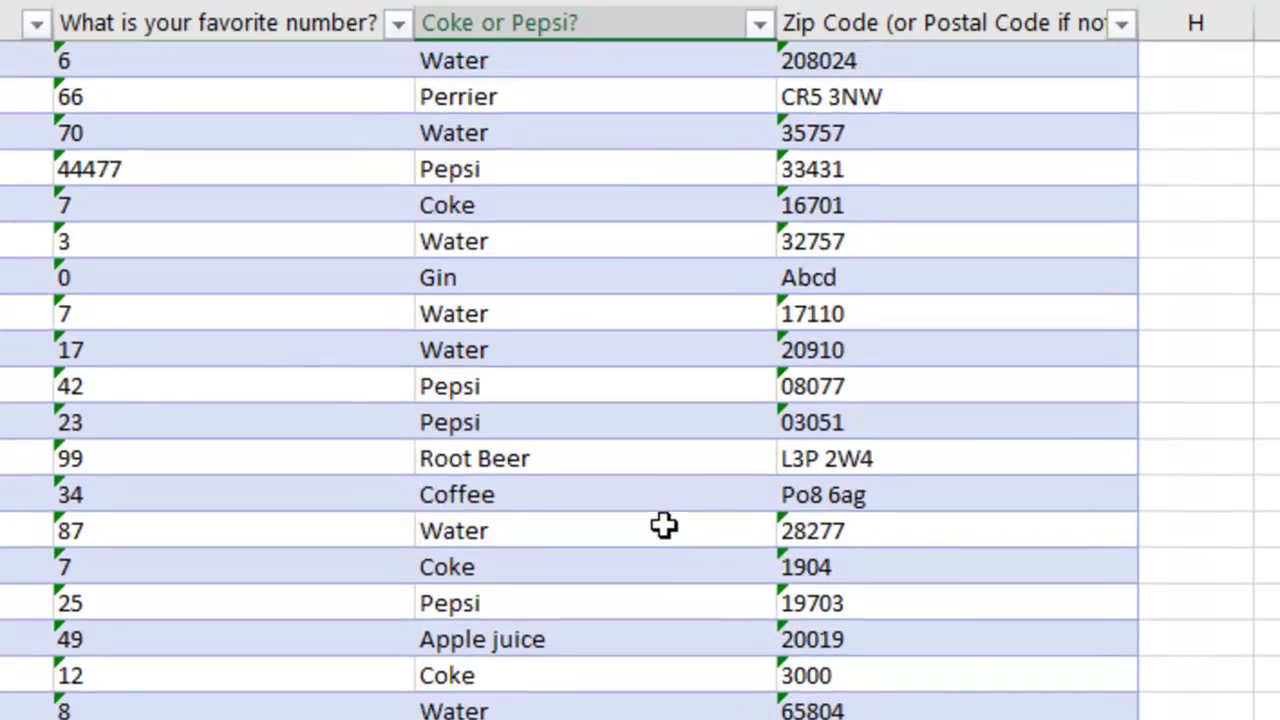
{"action": "scroll", "coordinate": [665, 526], "scroll_direction": "up", "scroll_amount": 2}
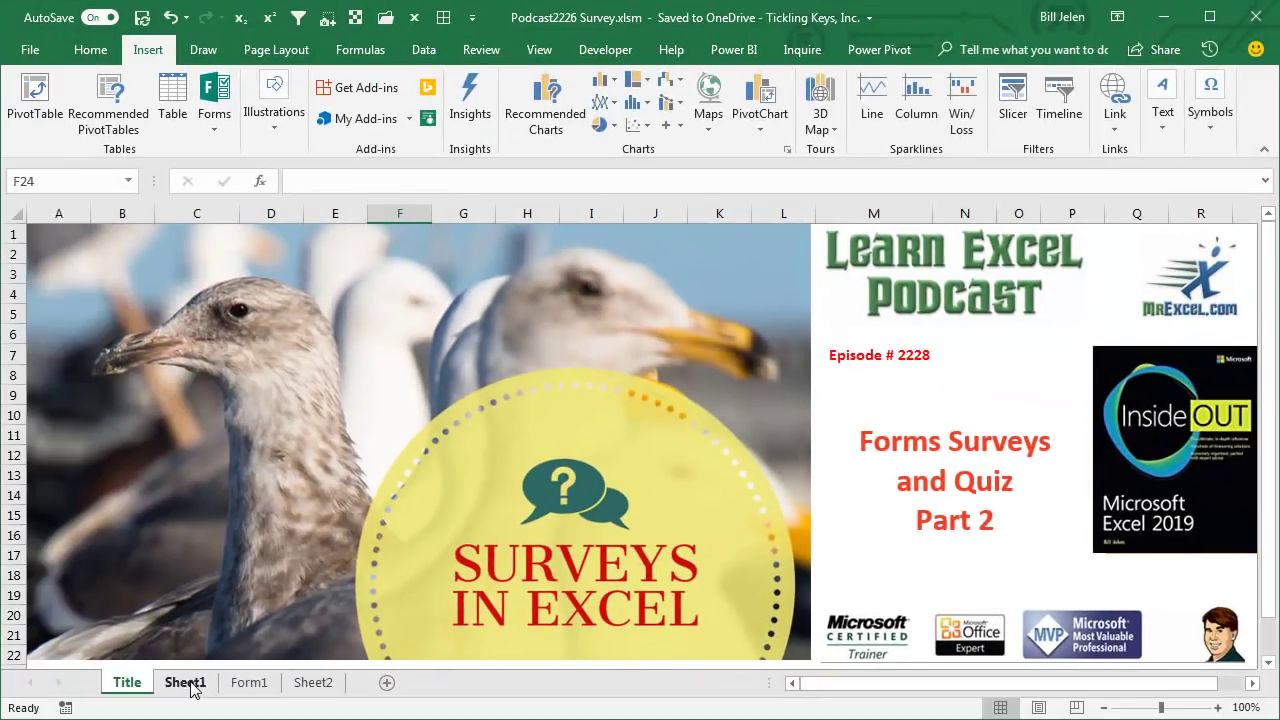
On Sheet1, review the Coke or Pepsi pivot: Coke leads at 79 of 199 responses.
{"action": "left_click", "coordinate": [187, 684]}
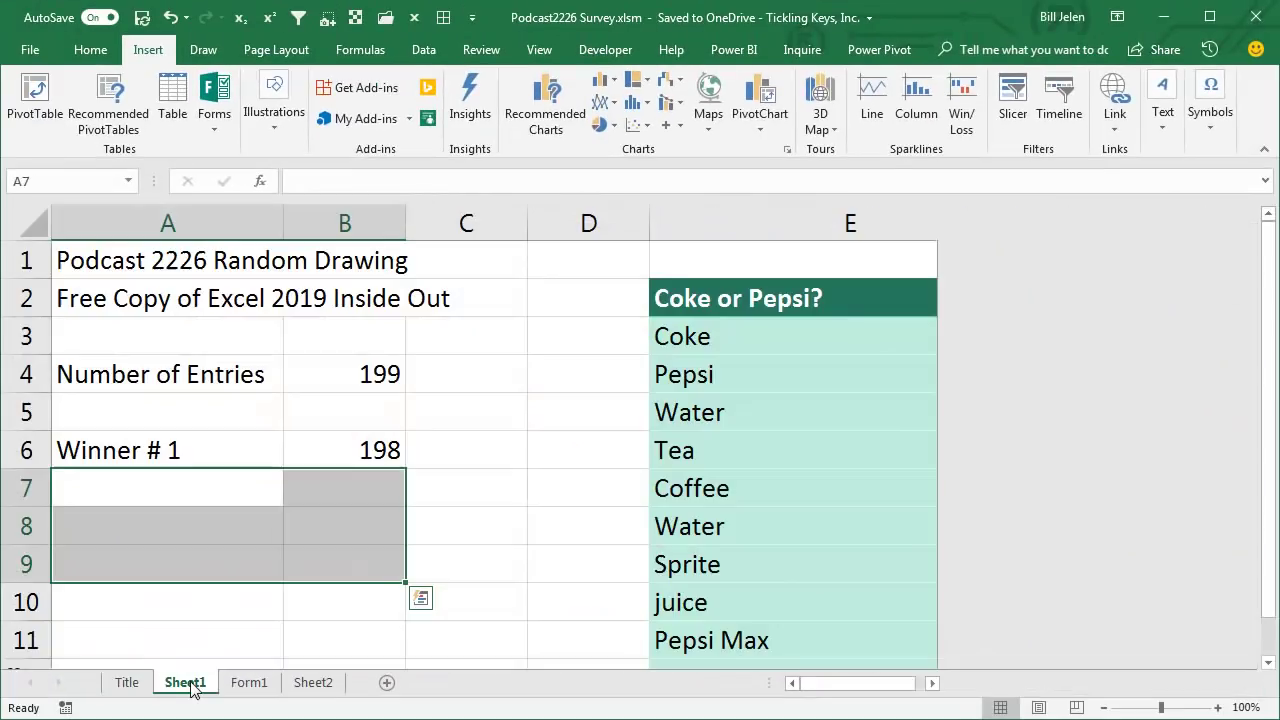
{"action": "left_click", "coordinate": [932, 684]}
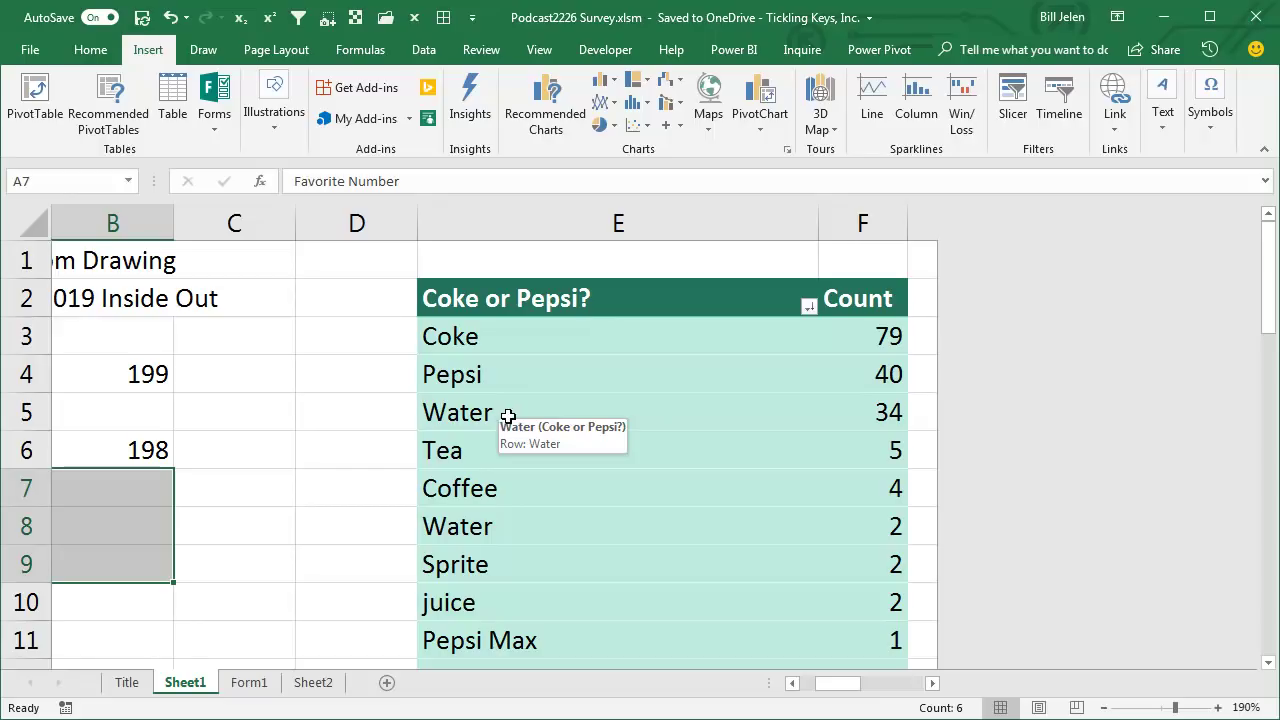
{"action": "scroll", "coordinate": [560, 490], "scroll_direction": "down", "scroll_amount": 2}
{"action": "scroll", "coordinate": [563, 495], "scroll_direction": "down", "scroll_amount": 3}
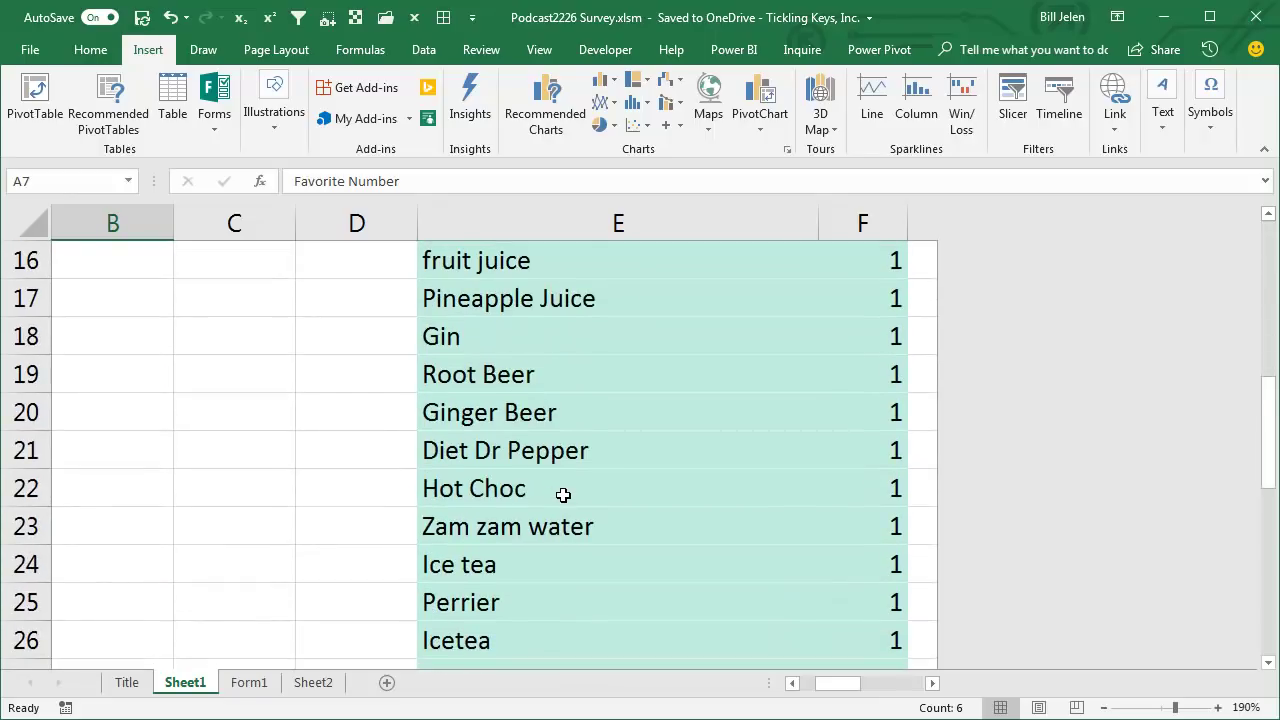
{"action": "scroll", "coordinate": [563, 495], "scroll_direction": "down", "scroll_amount": 1}
{"action": "scroll", "coordinate": [563, 495], "scroll_direction": "down", "scroll_amount": 2}
{"action": "scroll", "coordinate": [563, 495], "scroll_direction": "down", "scroll_amount": 1}
{"action": "scroll", "coordinate": [563, 495], "scroll_direction": "down", "scroll_amount": 2}
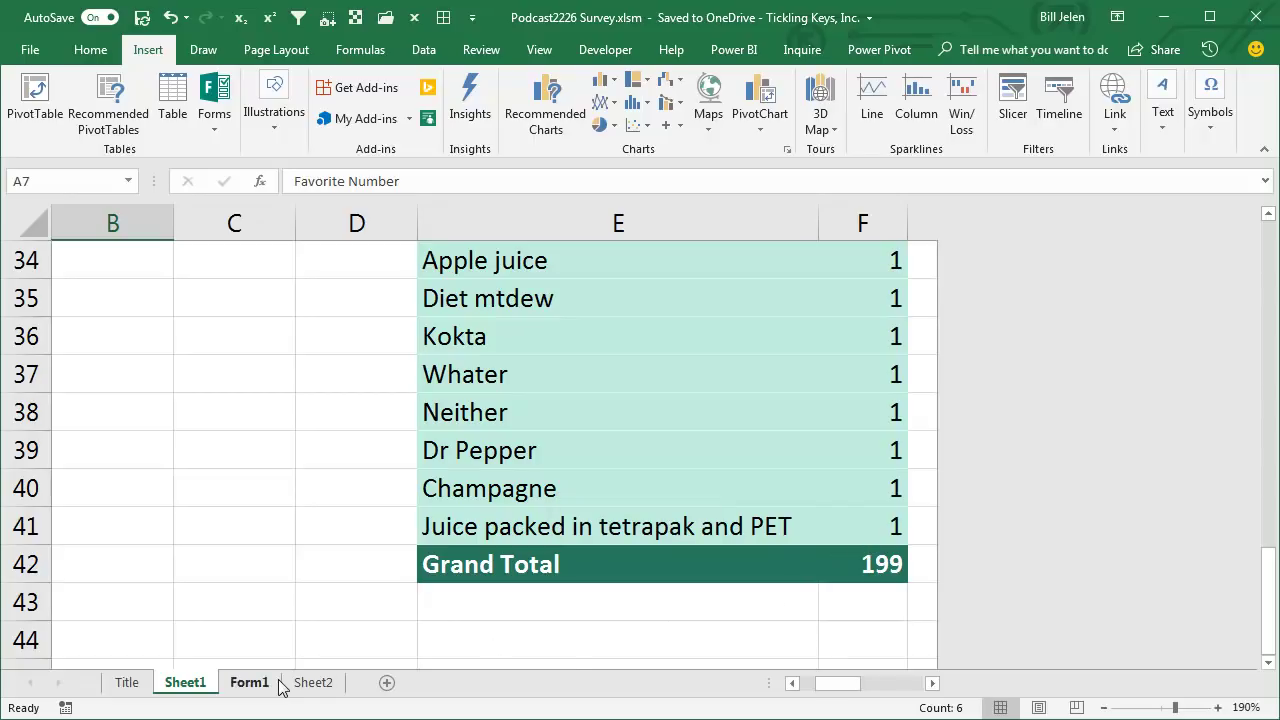
{"action": "scroll", "coordinate": [680, 430], "scroll_direction": "up", "scroll_amount": 5}
{"action": "scroll", "coordinate": [664, 459], "scroll_direction": "up", "scroll_amount": 6}
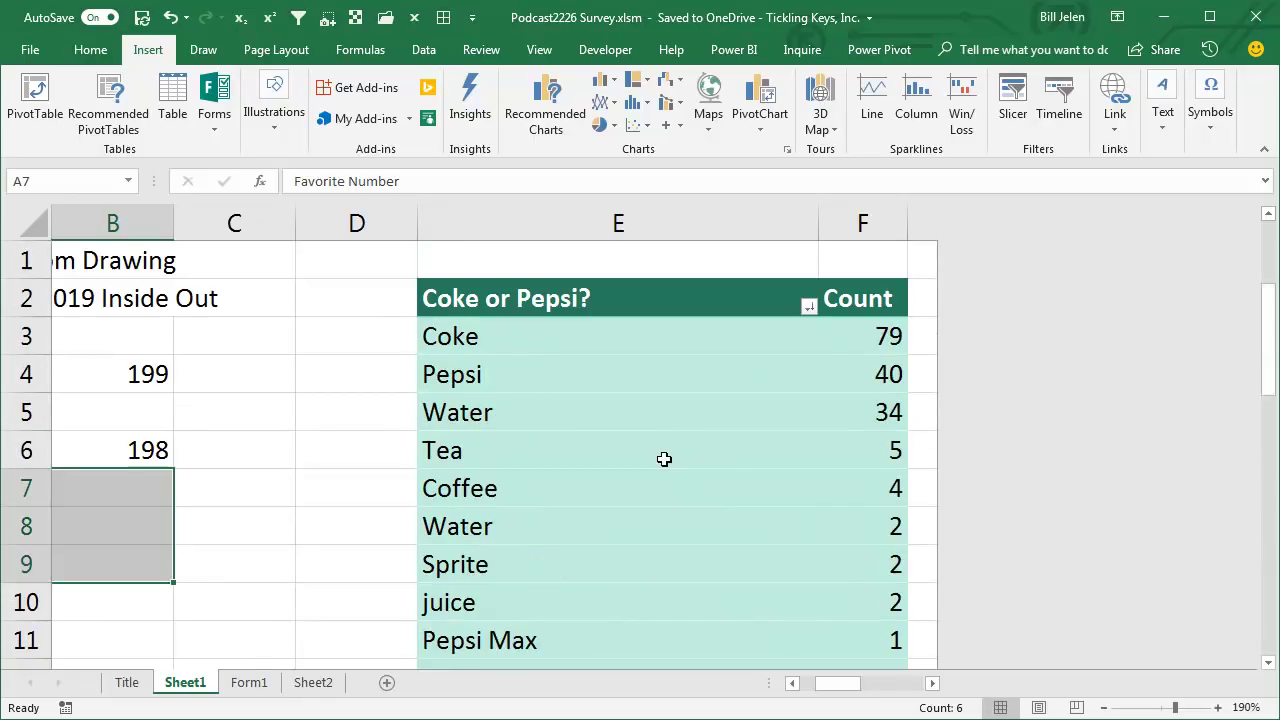
Replace the pivot's Coke or Pepsi? row field with Completion time.
{"action": "left_click", "coordinate": [499, 346]}
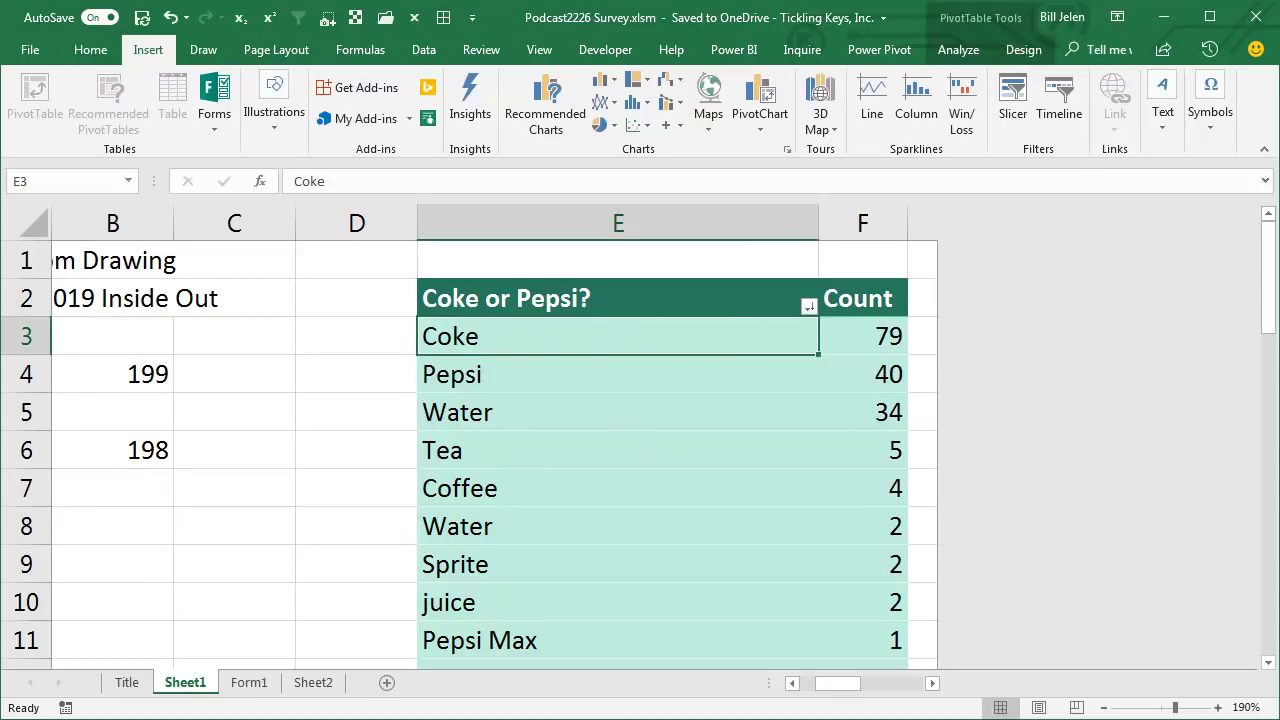
{"action": "key", "text": "ctrl+z"}
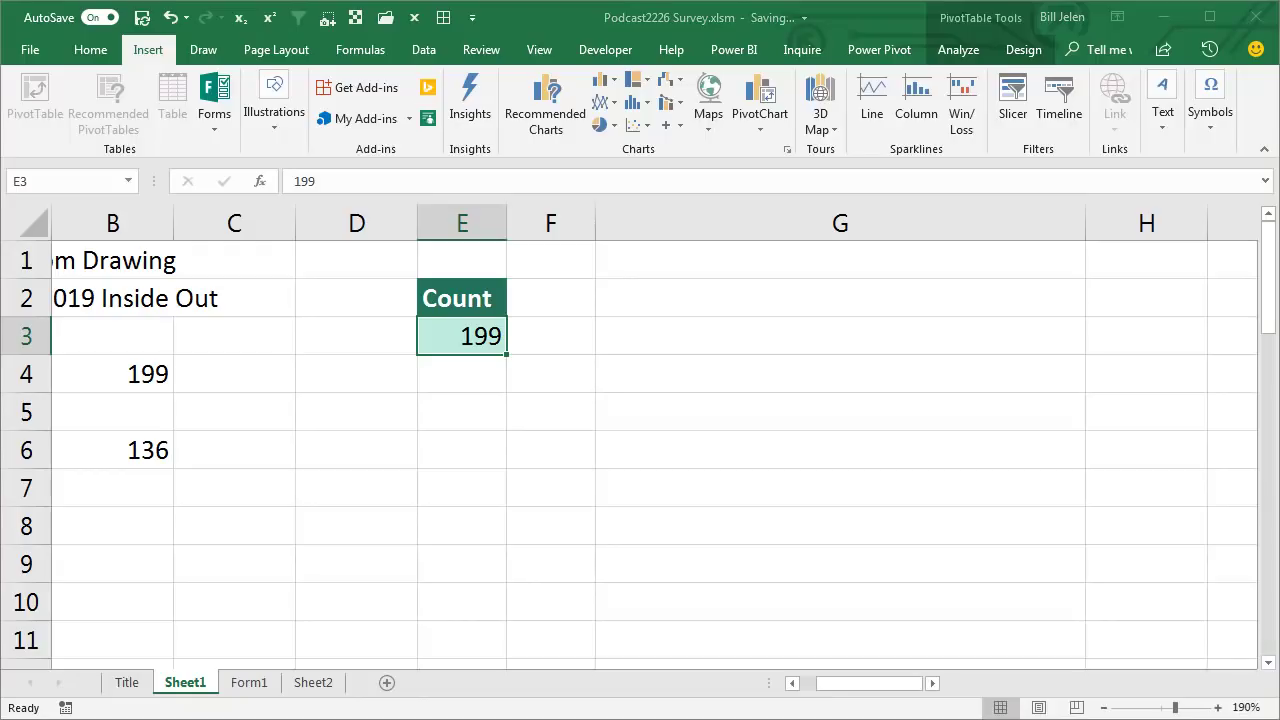
{"action": "key", "text": "ctrl+z"}
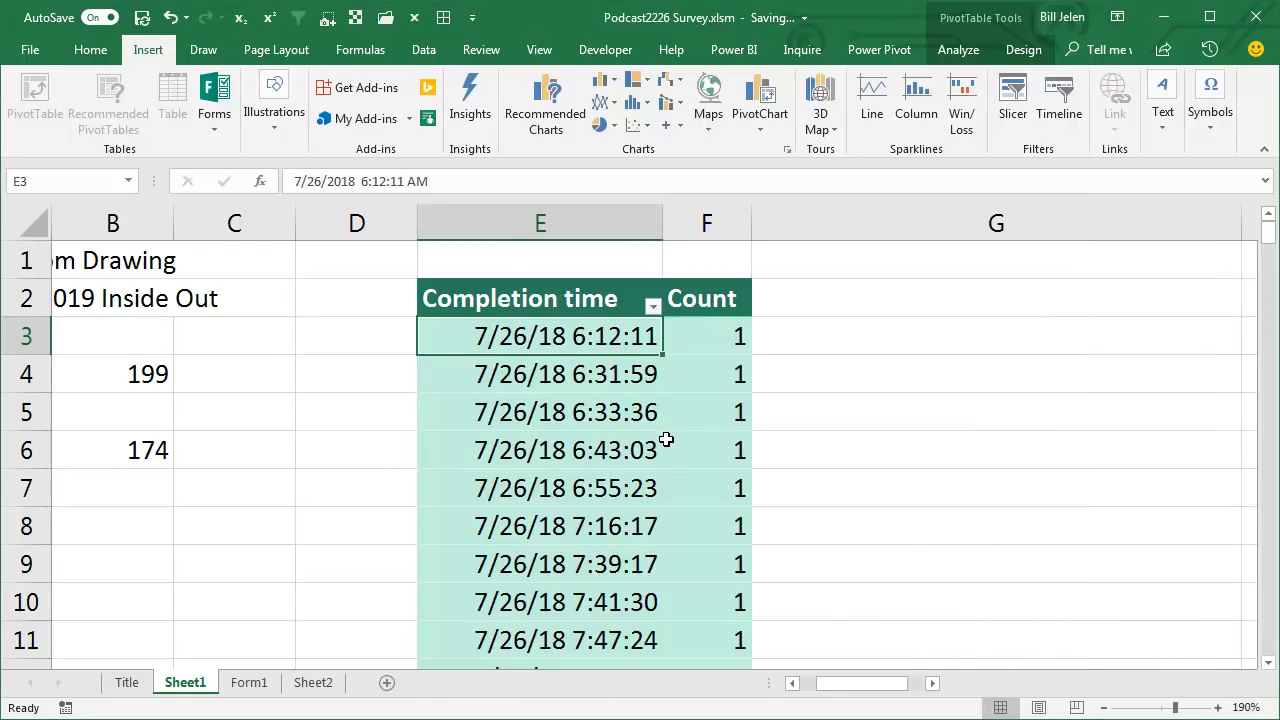
{"action": "mouse_move", "coordinate": [548, 338]}
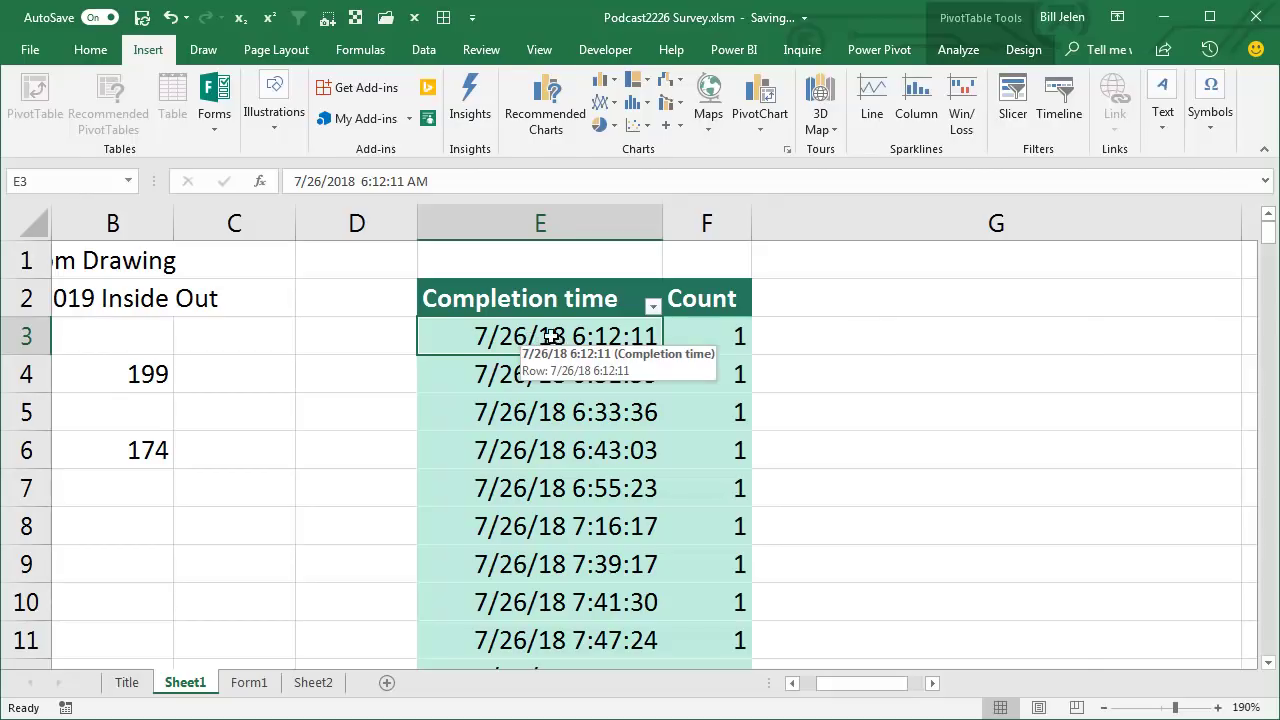
Group completion times by Hours instead of Months, giving counts from 12 AM to 11 PM.
{"action": "left_click", "coordinate": [549, 336]}
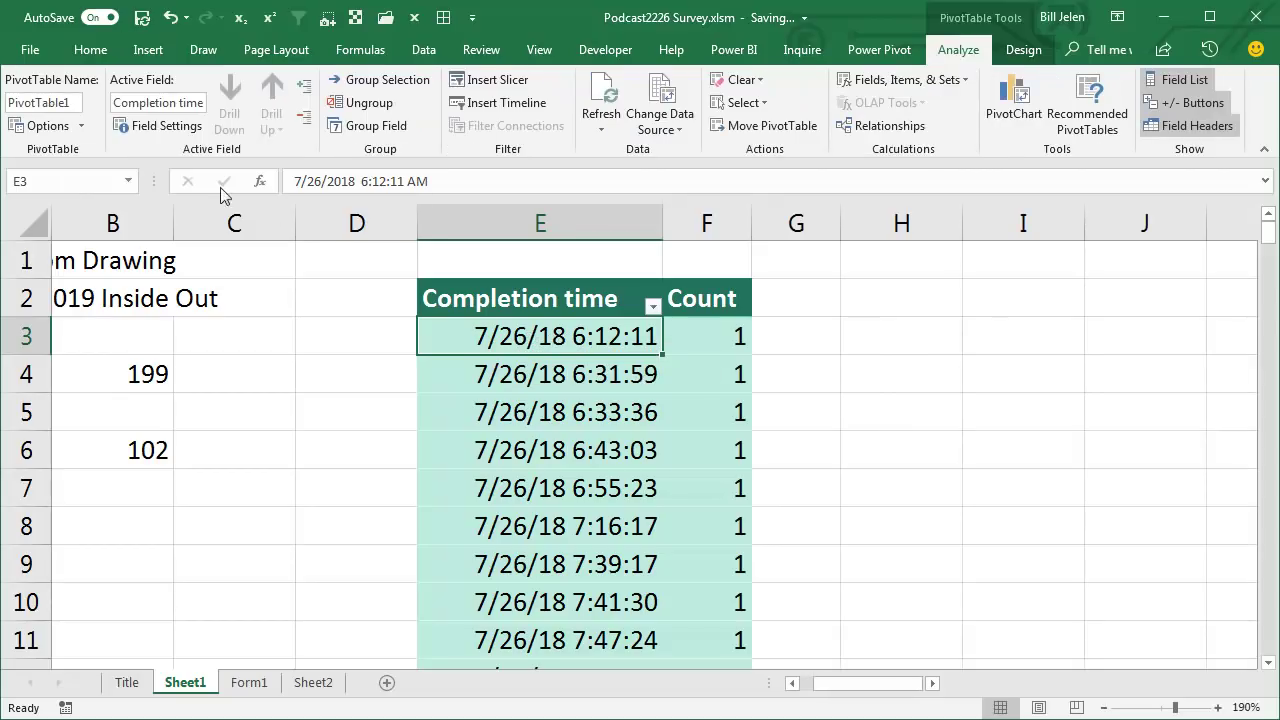
{"action": "left_click", "coordinate": [366, 127]}
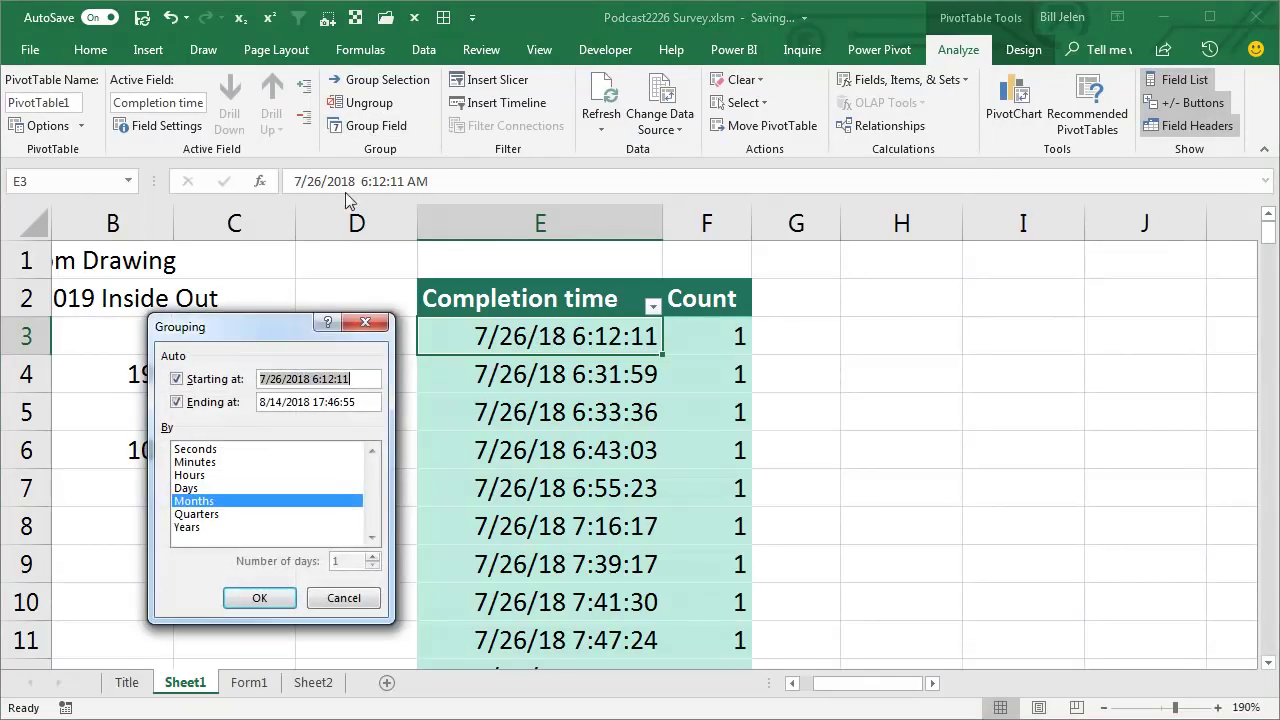
{"action": "left_click", "coordinate": [190, 475]}
{"action": "left_click", "coordinate": [200, 501]}
{"action": "left_click", "coordinate": [259, 597]}
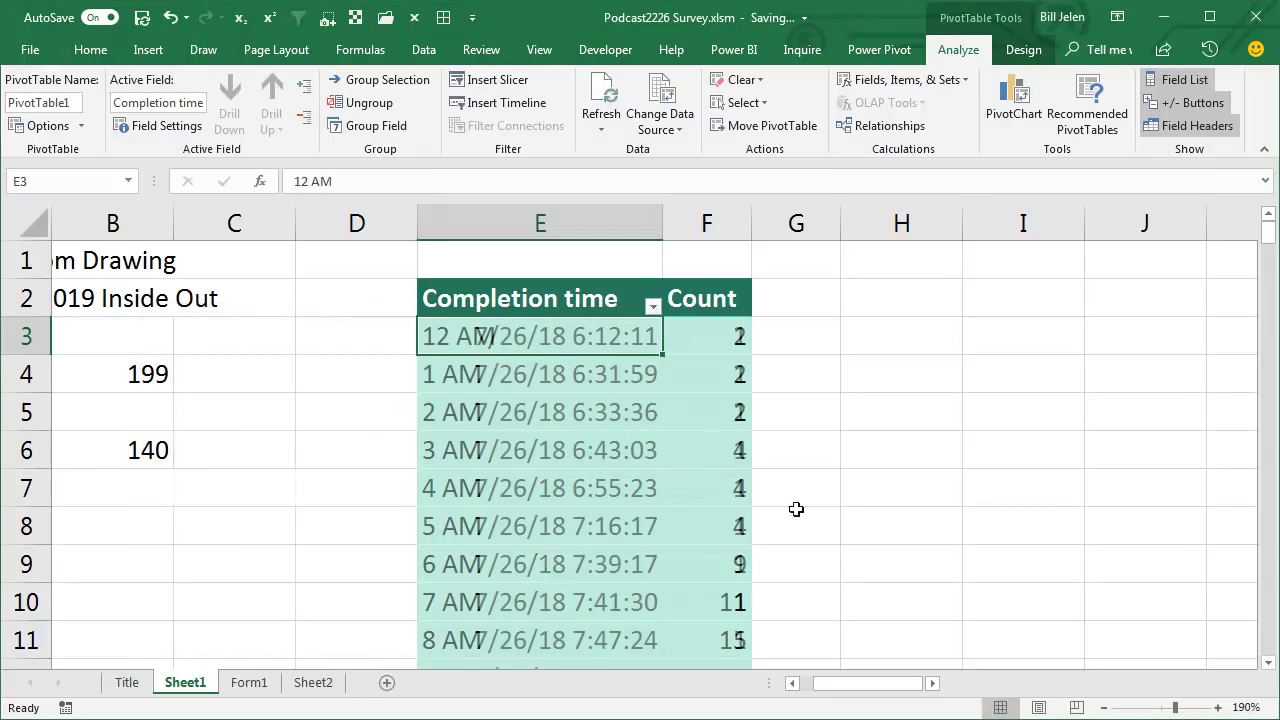
{"action": "scroll", "coordinate": [858, 513], "scroll_direction": "down", "scroll_amount": 2}
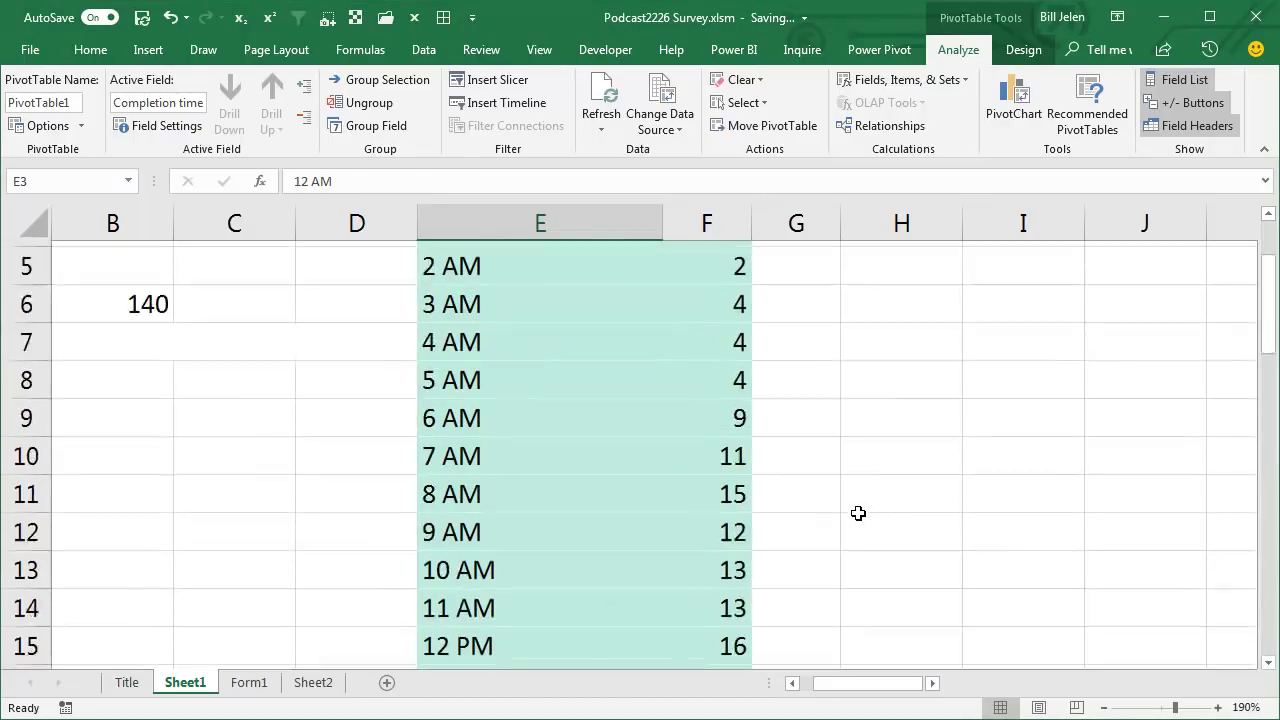
{"action": "scroll", "coordinate": [858, 513], "scroll_direction": "down", "scroll_amount": 1}
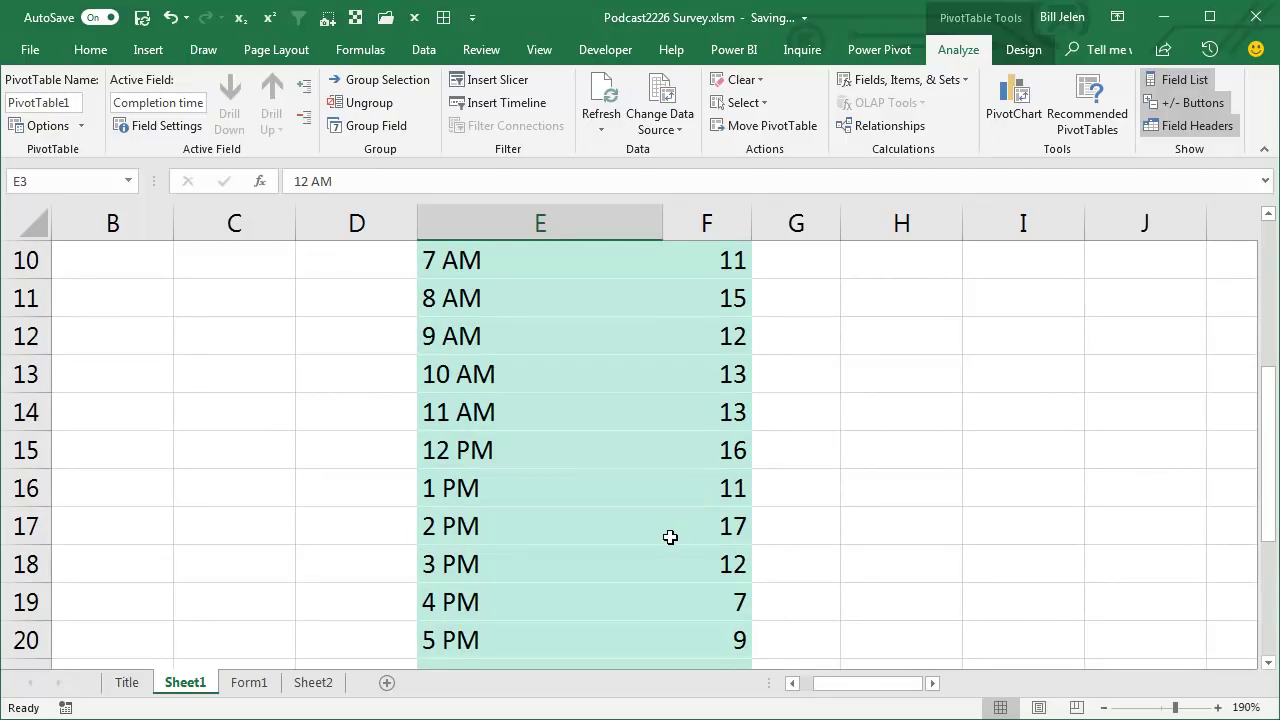
{"action": "scroll", "coordinate": [669, 535], "scroll_direction": "down", "scroll_amount": 1}
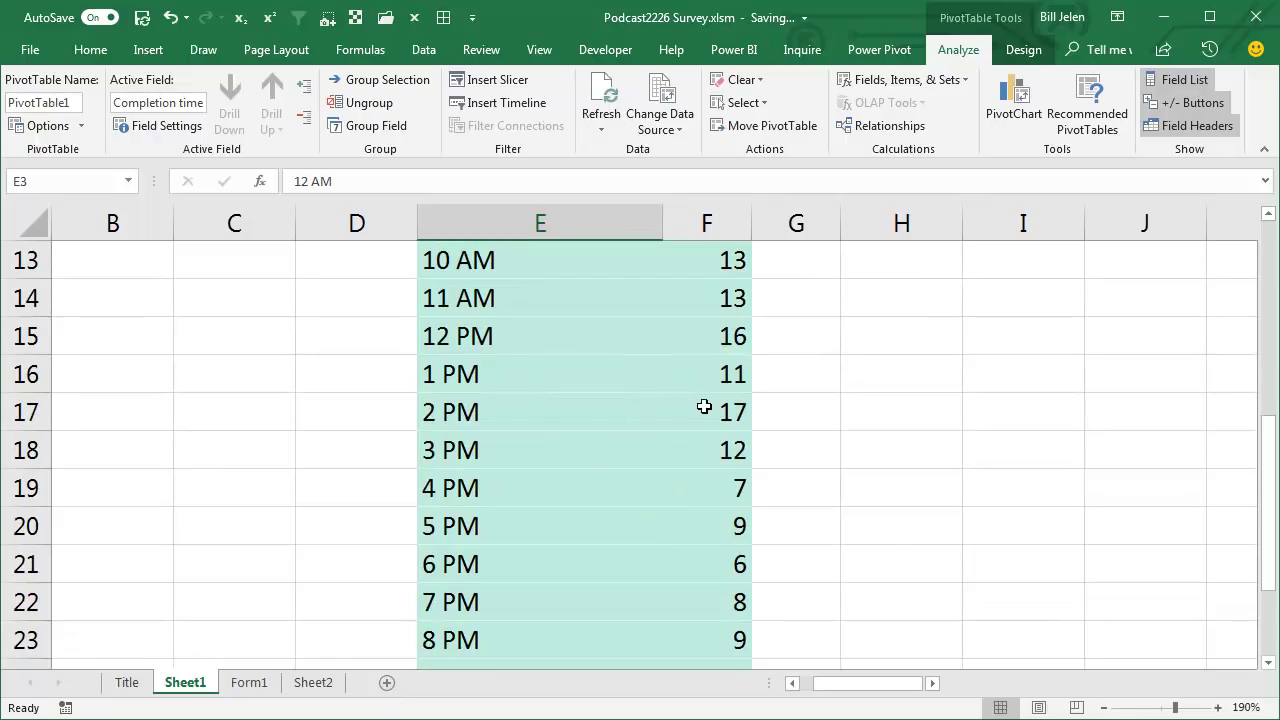
{"action": "scroll", "coordinate": [686, 431], "scroll_direction": "down", "scroll_amount": 2}
{"action": "scroll", "coordinate": [688, 430], "scroll_direction": "down", "scroll_amount": 1}
{"action": "scroll", "coordinate": [688, 430], "scroll_direction": "up", "scroll_amount": 1}
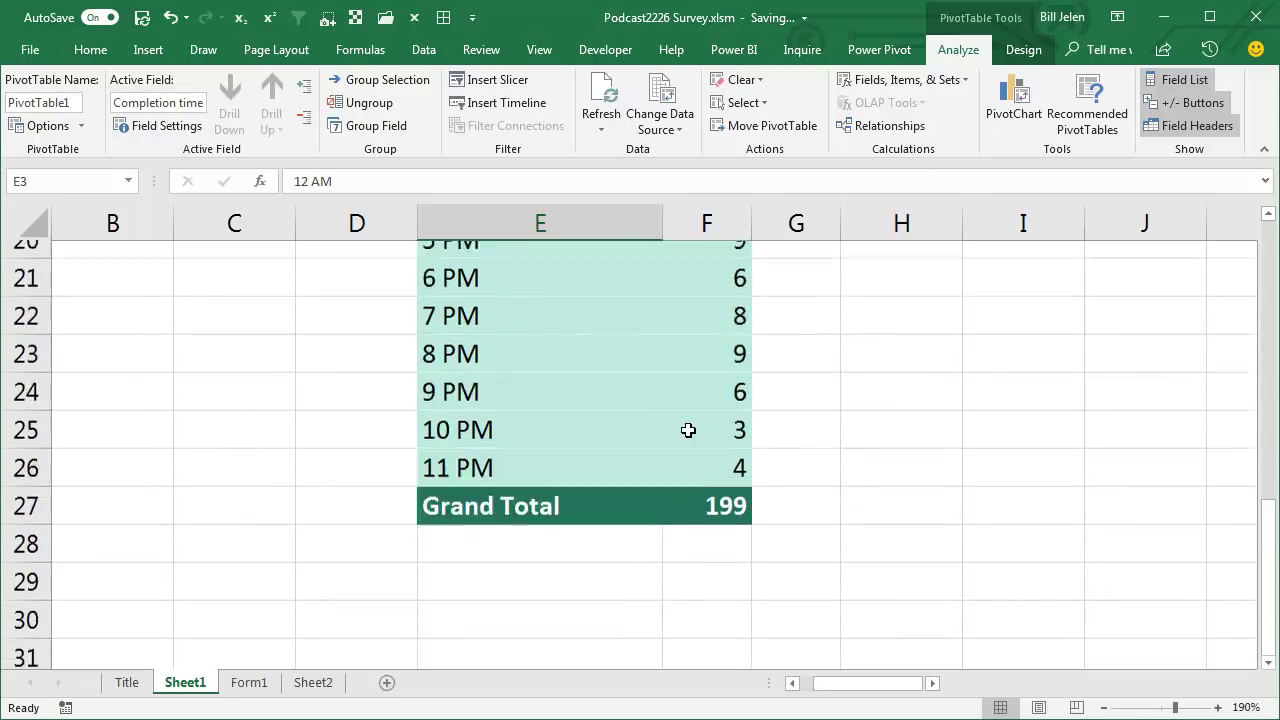
{"action": "scroll", "coordinate": [688, 428], "scroll_direction": "up", "scroll_amount": 1}
{"action": "scroll", "coordinate": [695, 412], "scroll_direction": "down", "scroll_amount": 1}
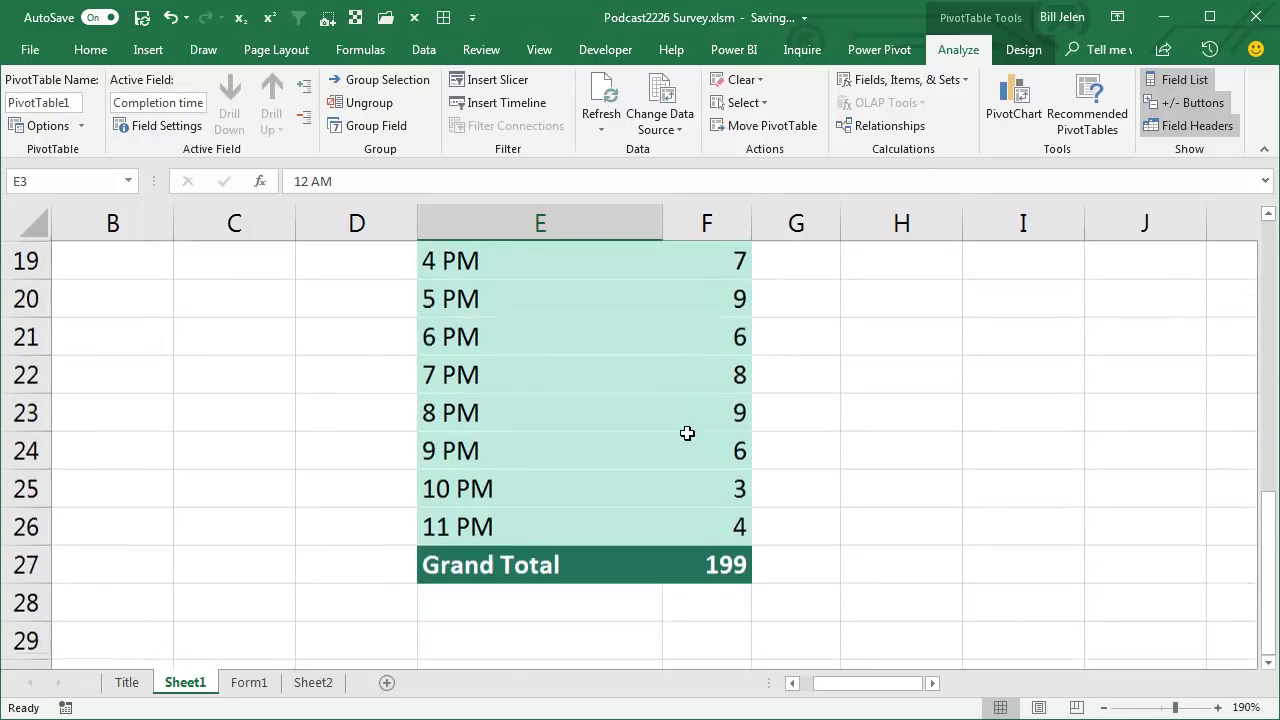
{"action": "scroll", "coordinate": [686, 434], "scroll_direction": "up", "scroll_amount": 4}
{"action": "scroll", "coordinate": [686, 436], "scroll_direction": "up", "scroll_amount": 2}
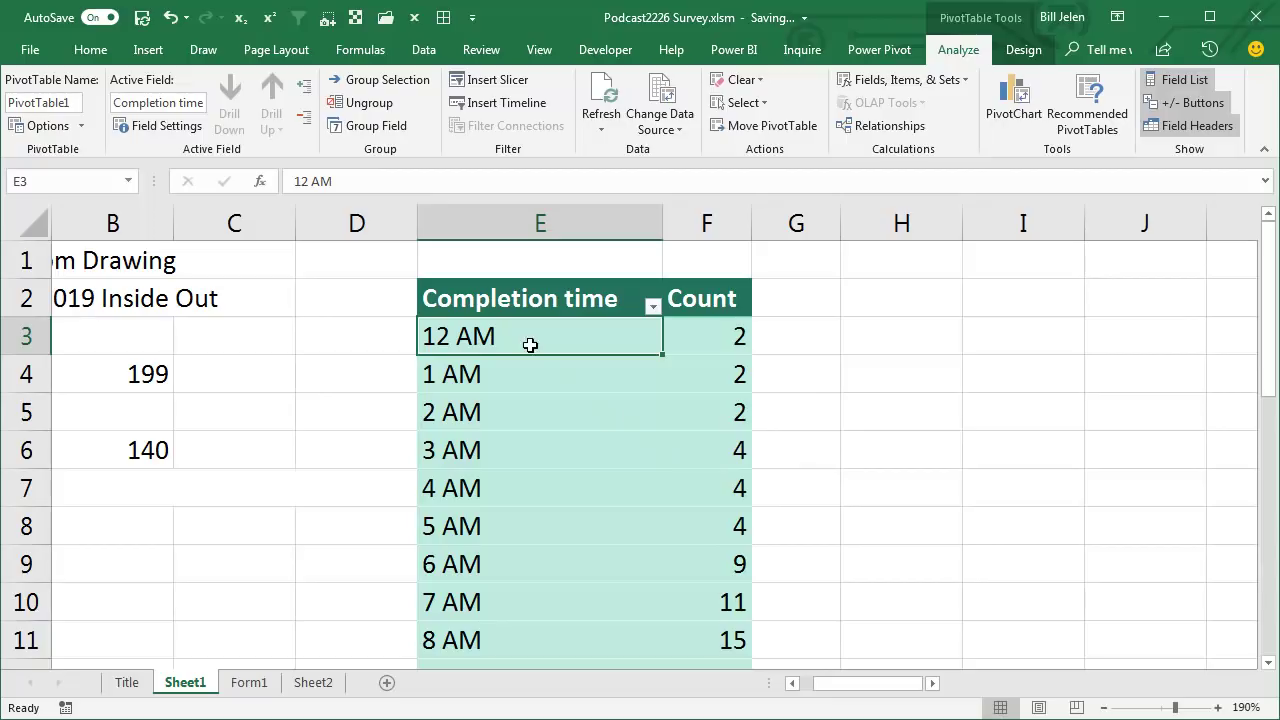
Regroup completion times by Days instead of Hours, showing 91 responses on 26-Jul.
{"action": "left_click", "coordinate": [368, 126]}
{"action": "left_click", "coordinate": [205, 476]}
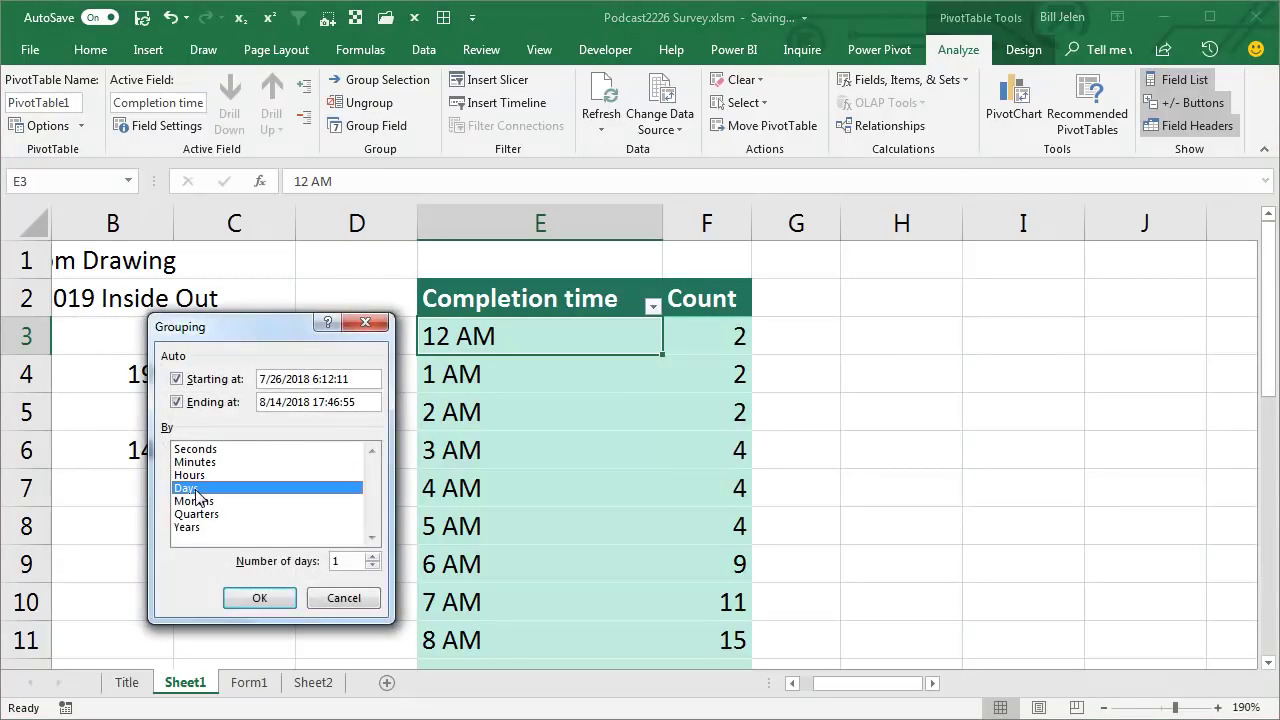
{"action": "left_click", "coordinate": [258, 600]}
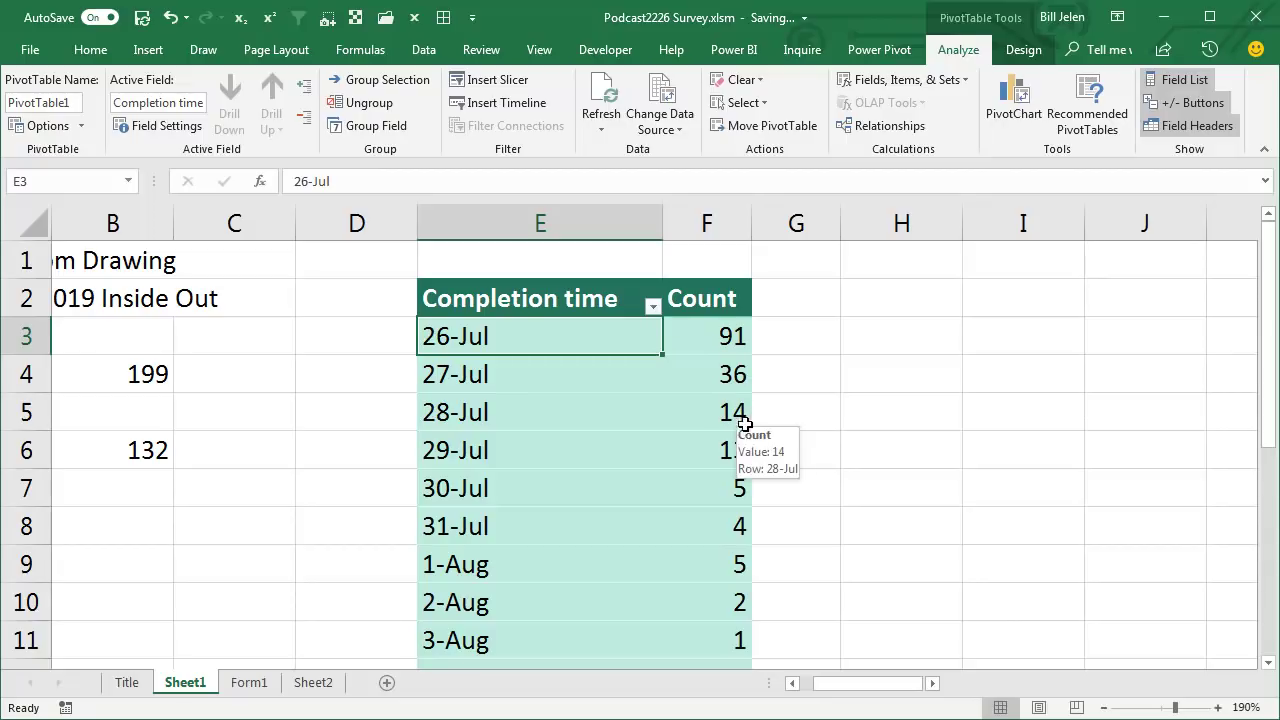
{"action": "scroll", "coordinate": [773, 559], "scroll_direction": "down", "scroll_amount": 2}
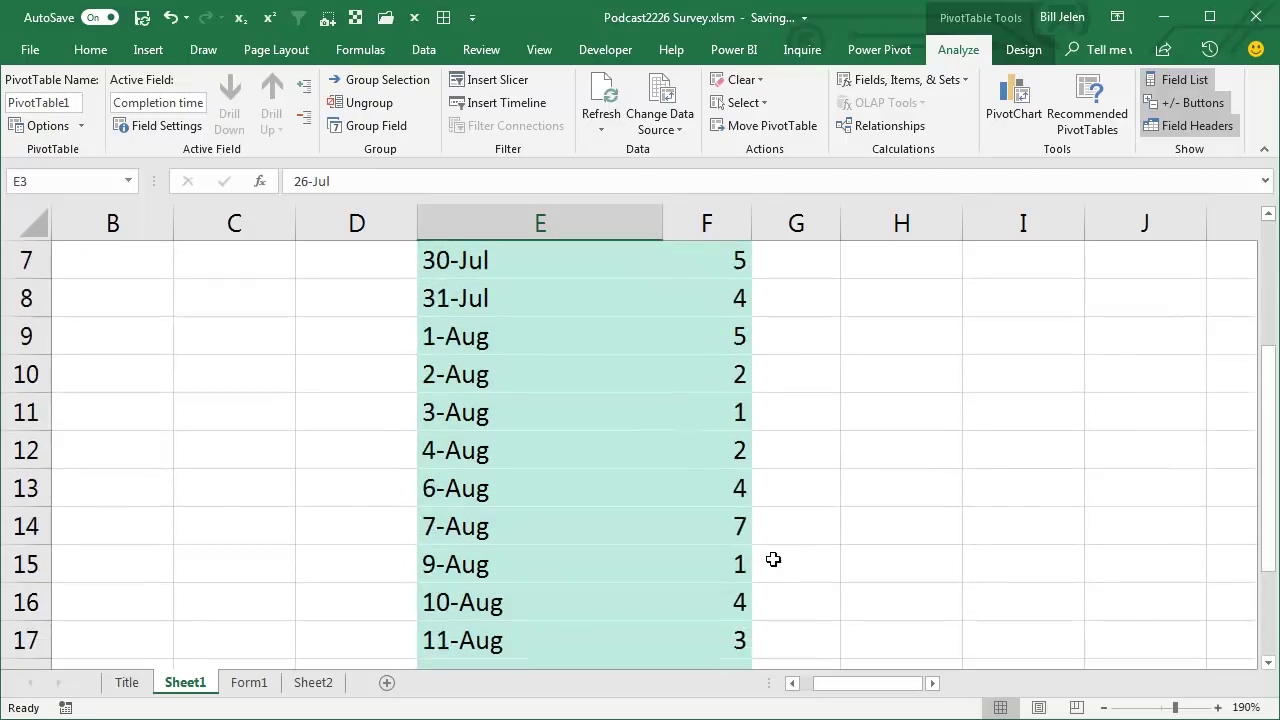
{"action": "scroll", "coordinate": [773, 559], "scroll_direction": "down", "scroll_amount": 1}
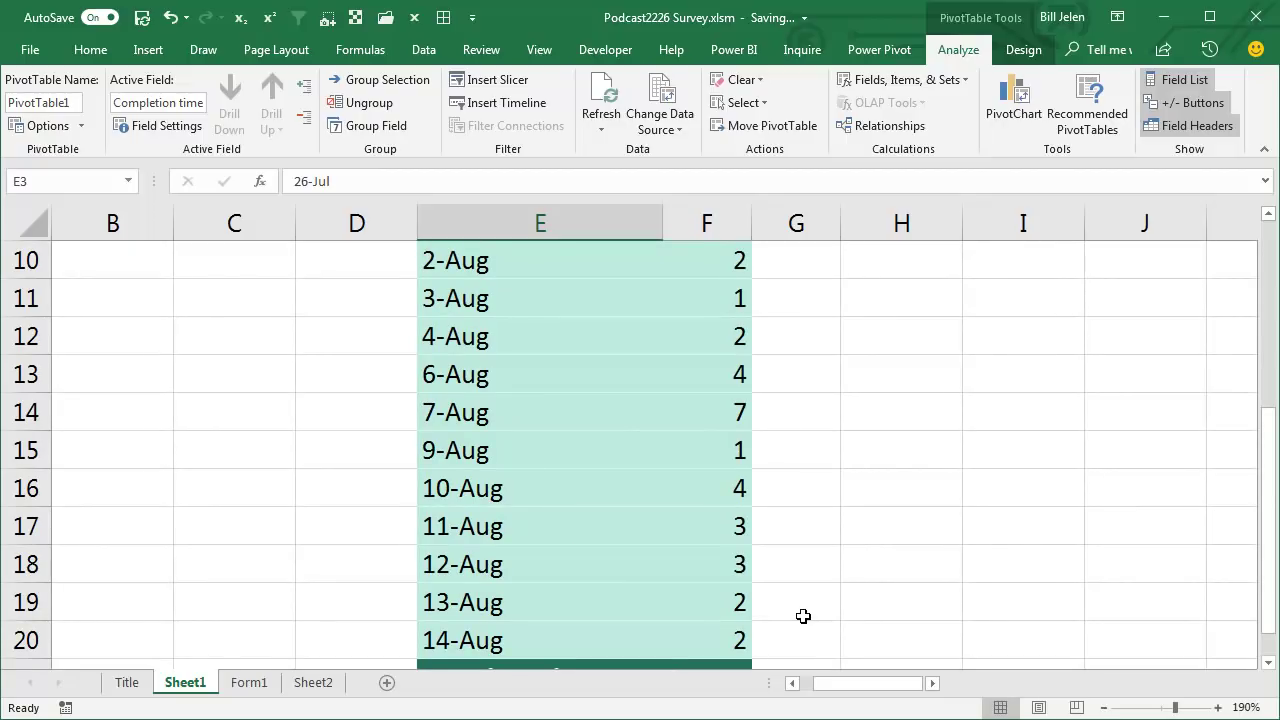
{"action": "scroll", "coordinate": [803, 616], "scroll_direction": "up", "scroll_amount": 1}
{"action": "scroll", "coordinate": [803, 616], "scroll_direction": "up", "scroll_amount": 2}
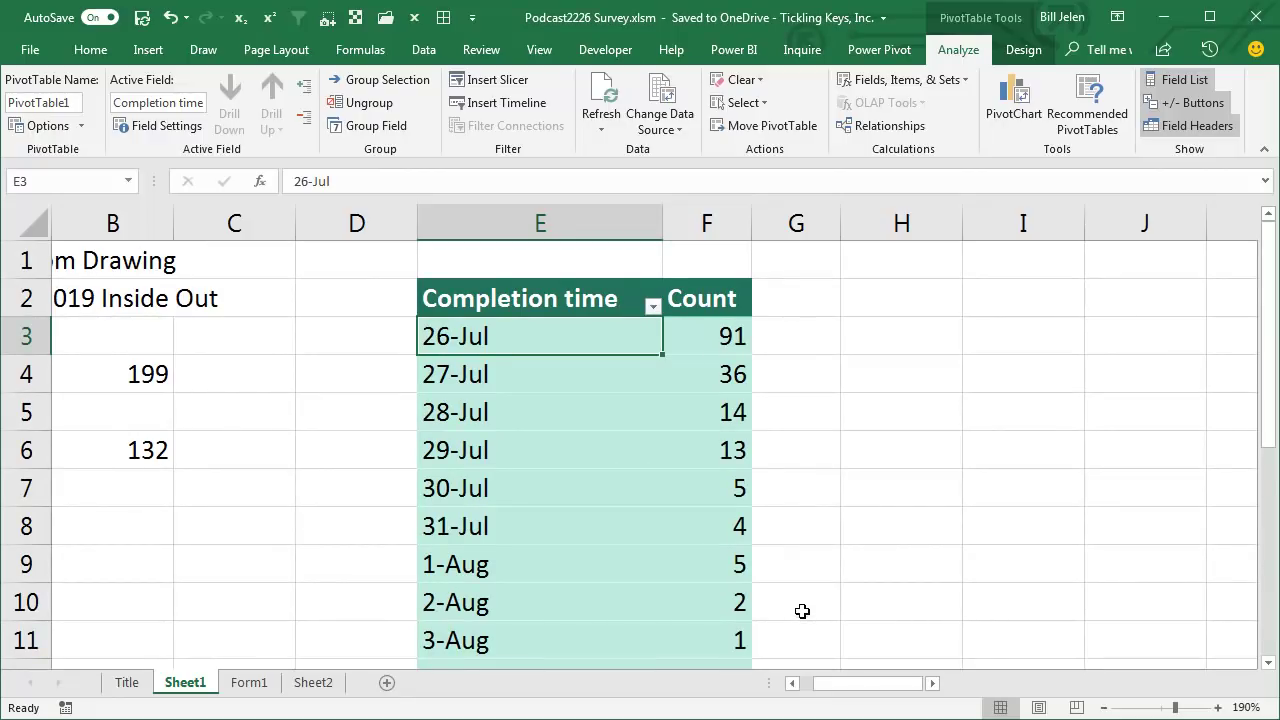
Launch 3D Maps from the Insert tab and open the existing Tour 1.
{"action": "left_click", "coordinate": [148, 50]}
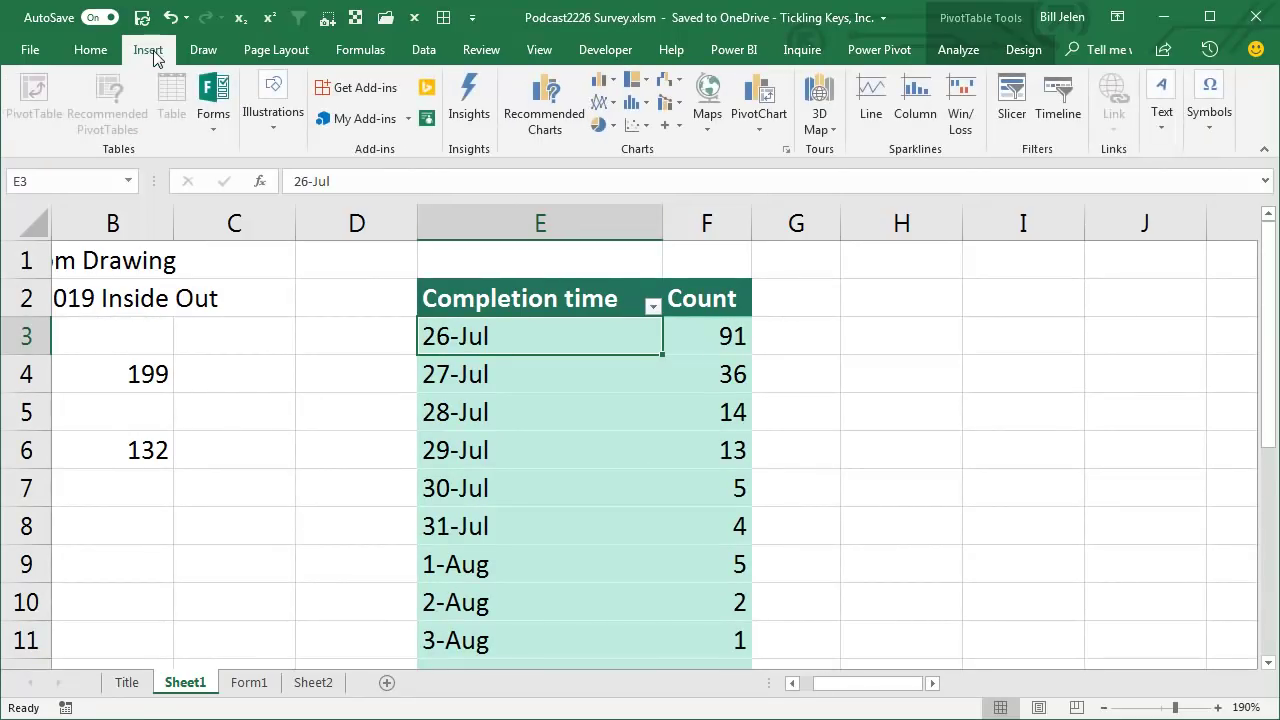
{"action": "left_click", "coordinate": [820, 100]}
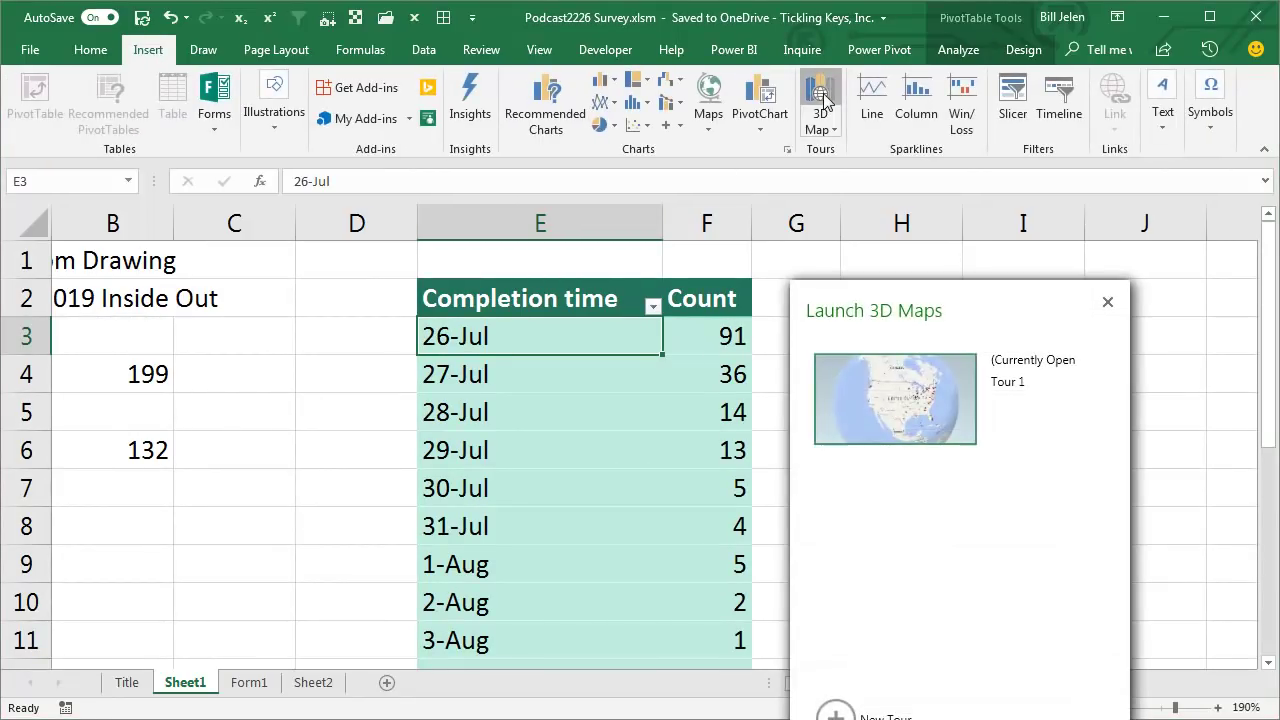
{"action": "left_click", "coordinate": [910, 385]}
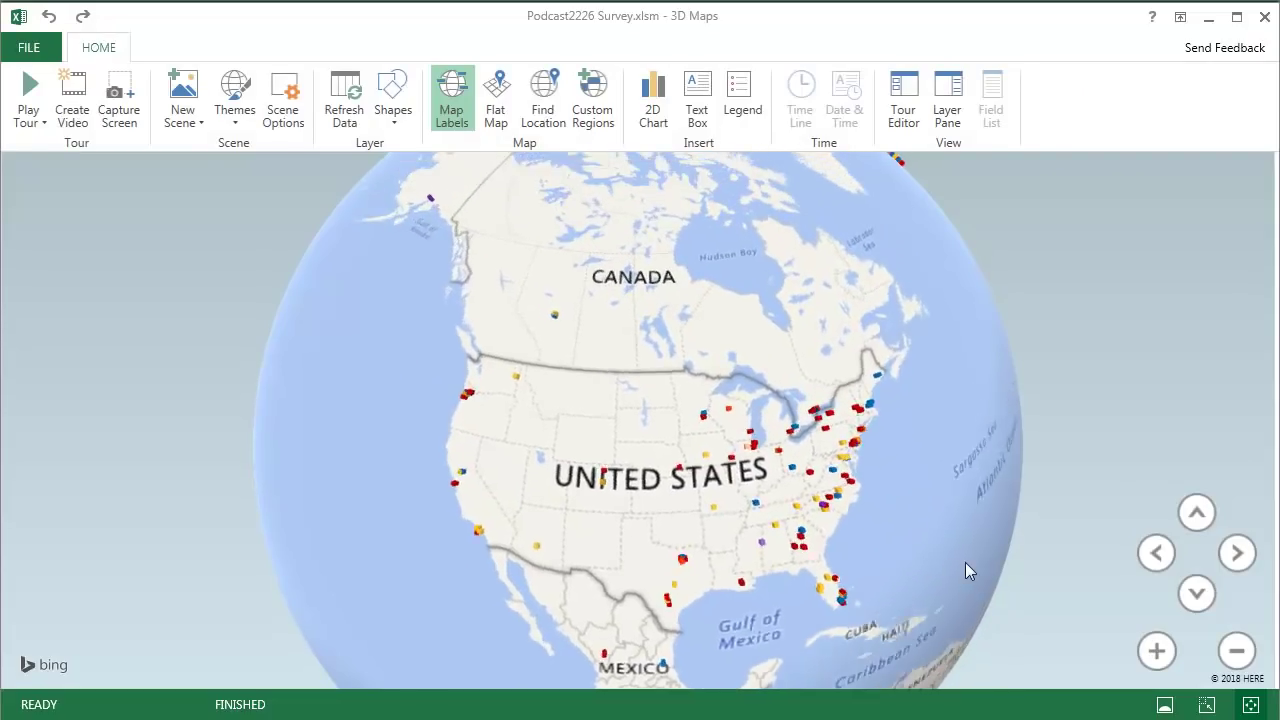
Rotate the globe across Europe, Africa, Asia, Australia and the Pacific to North America.
{"action": "mouse_move", "coordinate": [965, 562]}
{"action": "left_mouse_down"}
{"action": "mouse_move", "coordinate": [737, 461]}
{"action": "mouse_move", "coordinate": [605, 286]}
{"action": "mouse_move", "coordinate": [450, 253]}
{"action": "mouse_move", "coordinate": [415, 314]}
{"action": "mouse_move", "coordinate": [636, 182]}
{"action": "mouse_move", "coordinate": [600, 466]}
{"action": "left_mouse_up"}
{"action": "left_click_drag", "start_coordinate": [706, 420], "coordinate": [461, 648]}
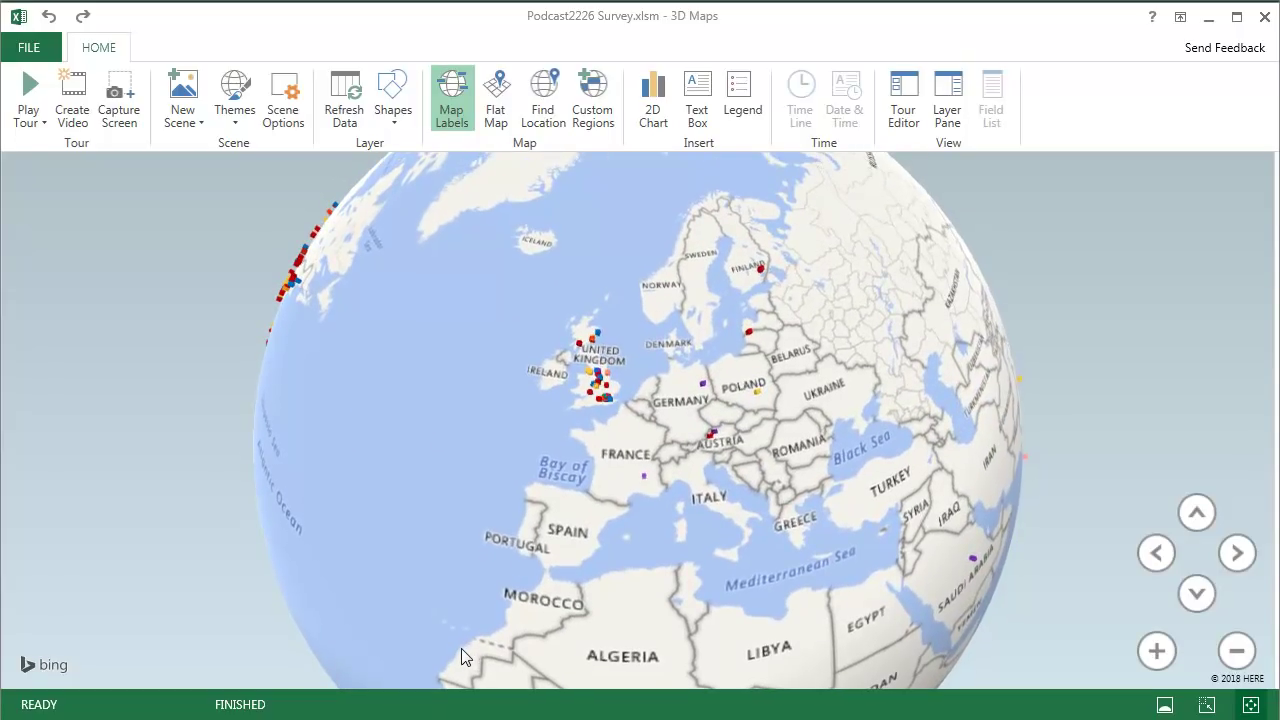
{"action": "mouse_move", "coordinate": [784, 668]}
{"action": "left_mouse_down"}
{"action": "mouse_move", "coordinate": [764, 607]}
{"action": "mouse_move", "coordinate": [671, 466]}
{"action": "mouse_move", "coordinate": [631, 358]}
{"action": "left_mouse_up"}
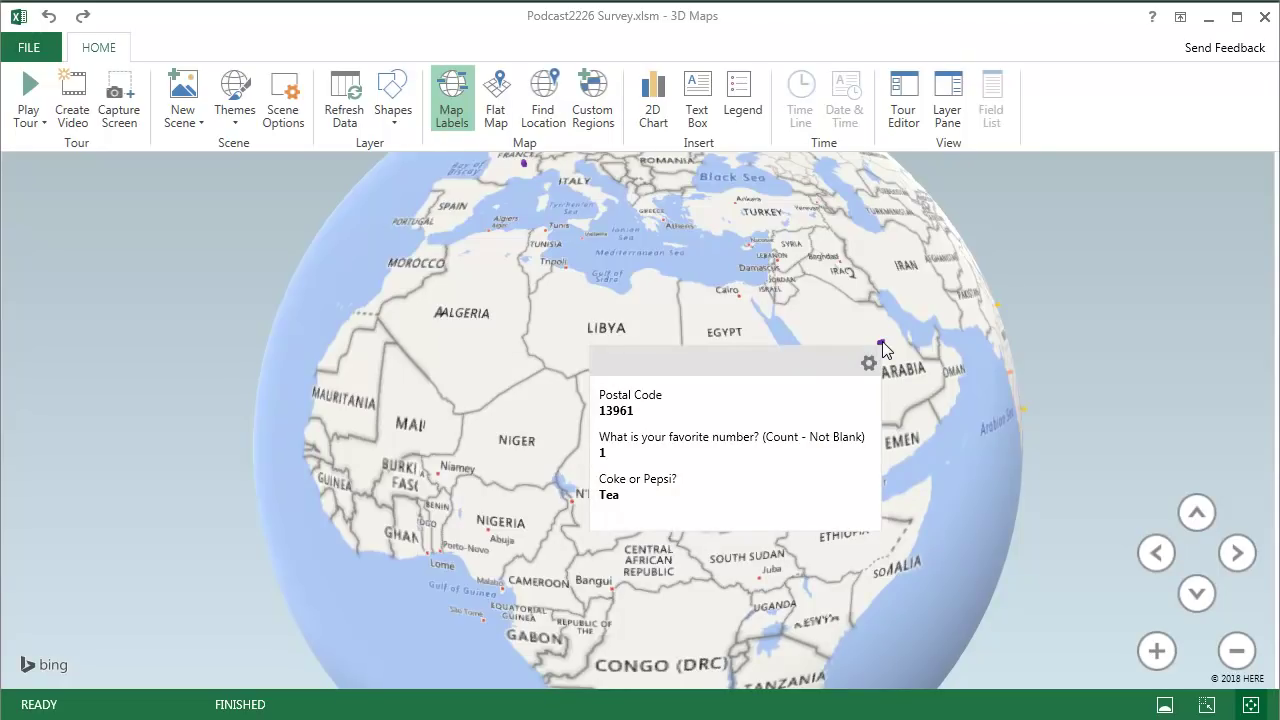
{"action": "mouse_move", "coordinate": [780, 560]}
{"action": "left_mouse_down"}
{"action": "mouse_move", "coordinate": [771, 315]}
{"action": "mouse_move", "coordinate": [666, 321]}
{"action": "left_mouse_up"}
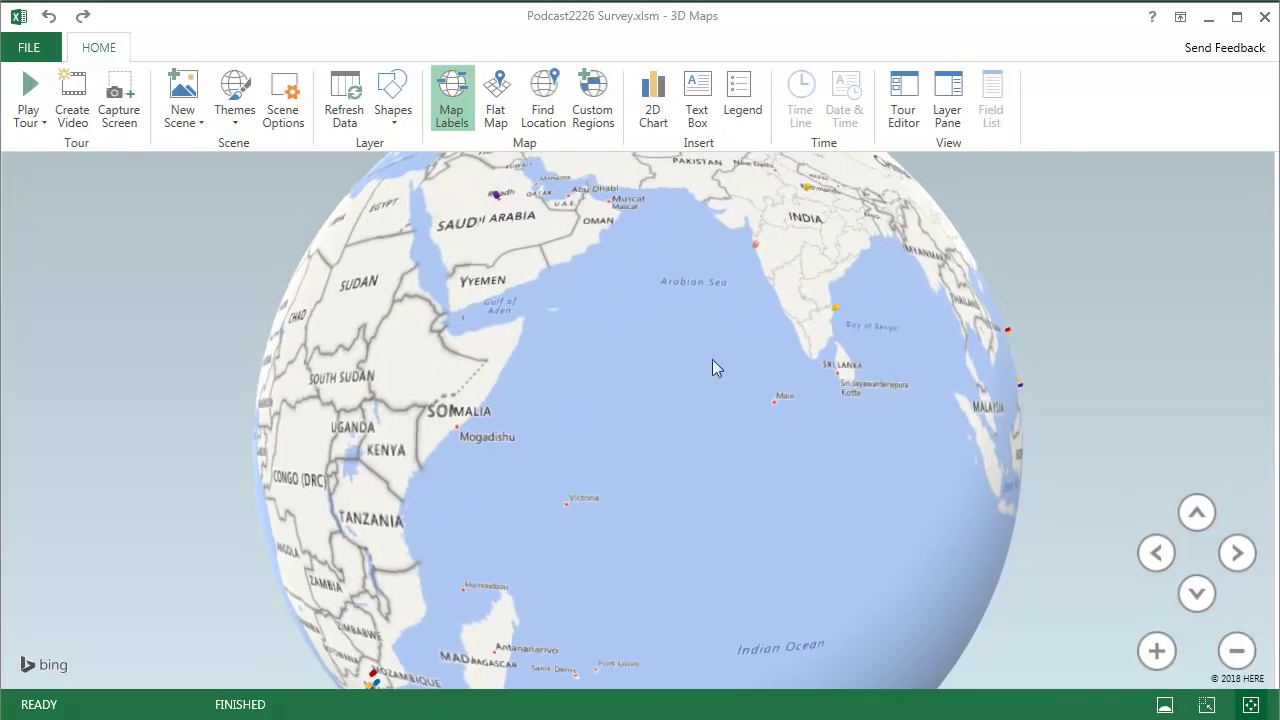
{"action": "mouse_move", "coordinate": [752, 322]}
{"action": "left_mouse_down"}
{"action": "mouse_move", "coordinate": [538, 490]}
{"action": "mouse_move", "coordinate": [503, 551]}
{"action": "left_mouse_up"}
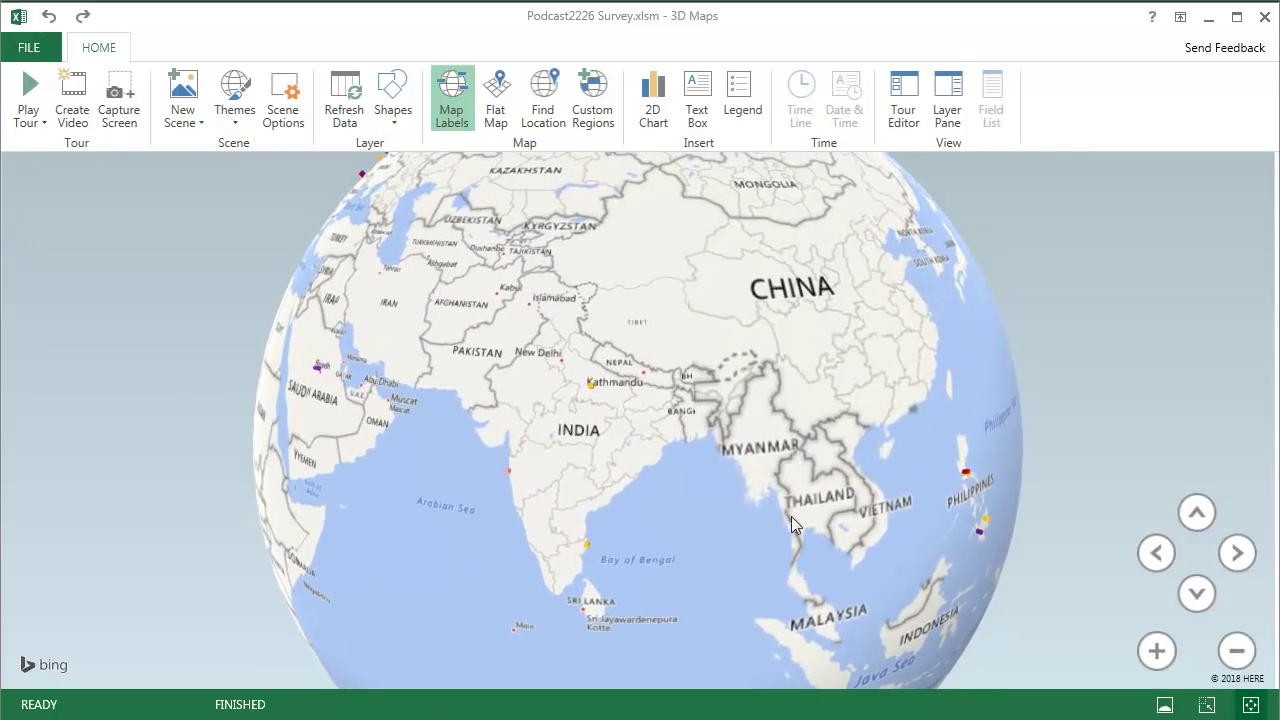
{"action": "mouse_move", "coordinate": [791, 516]}
{"action": "left_mouse_down"}
{"action": "mouse_move", "coordinate": [609, 467]}
{"action": "mouse_move", "coordinate": [554, 333]}
{"action": "left_mouse_up"}
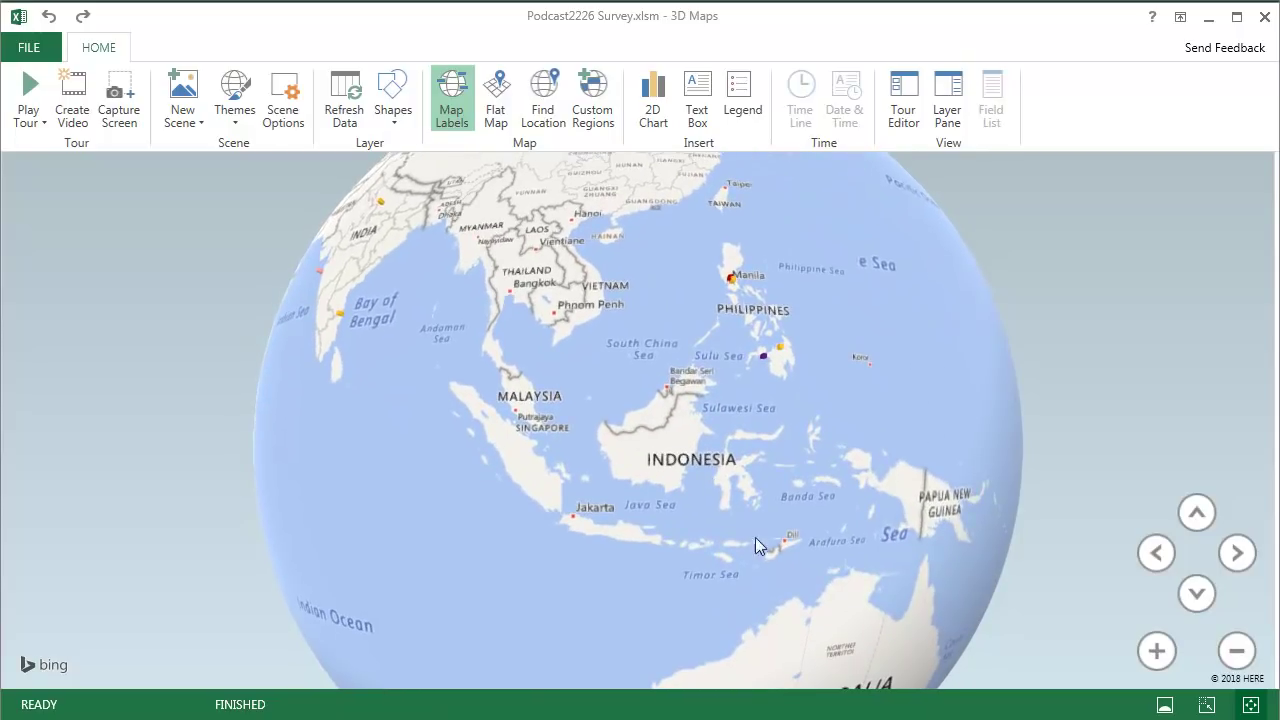
{"action": "left_click_drag", "start_coordinate": [755, 537], "coordinate": [636, 327]}
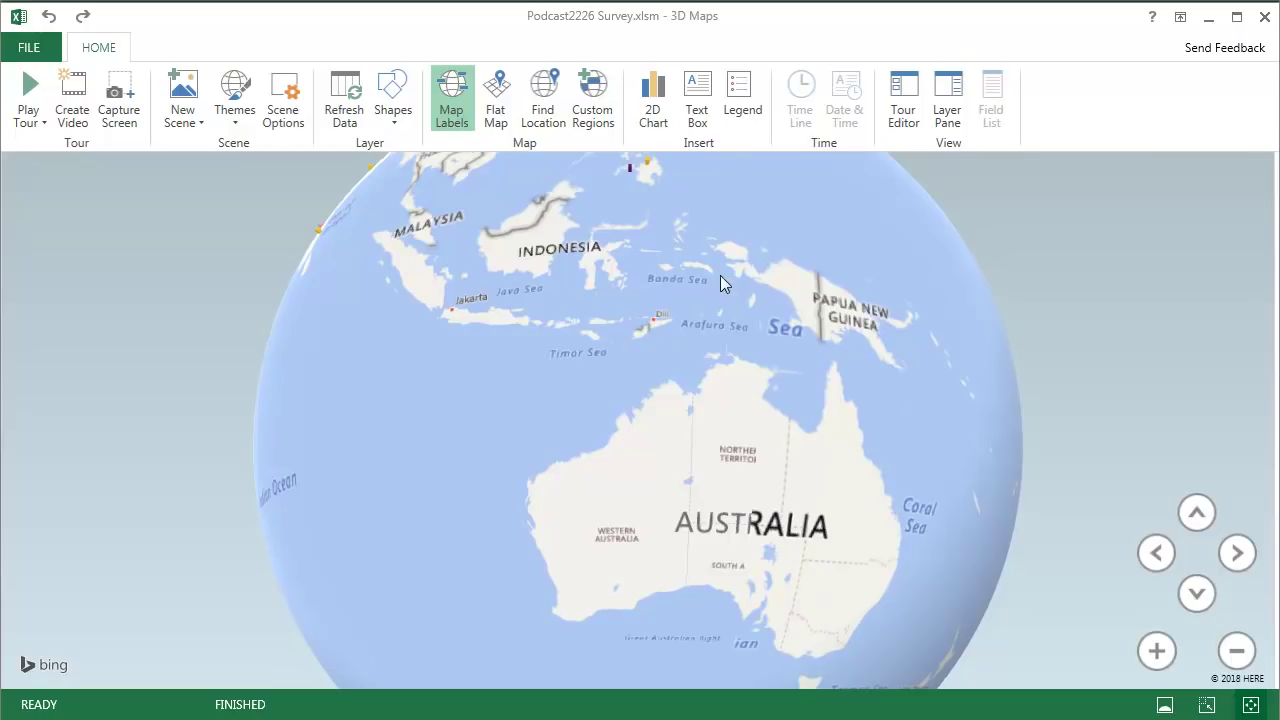
{"action": "left_click_drag", "start_coordinate": [720, 275], "coordinate": [699, 337]}
{"action": "left_click_drag", "start_coordinate": [688, 285], "coordinate": [670, 484]}
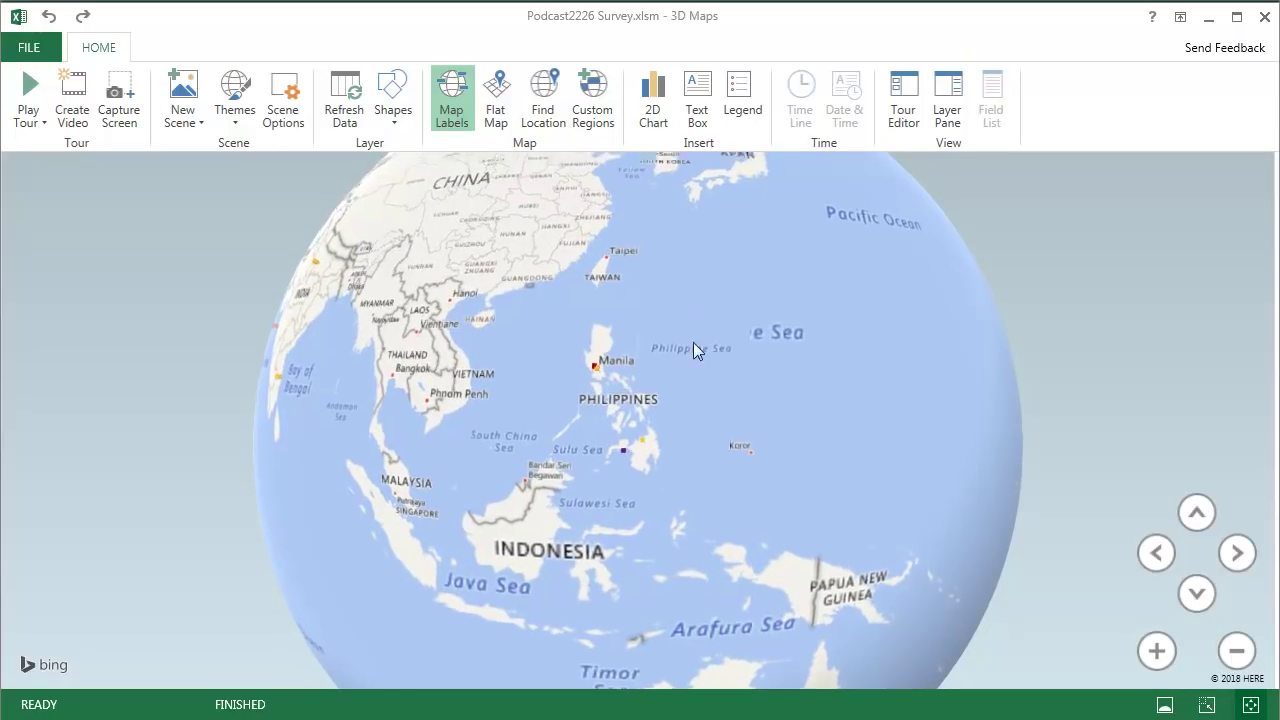
{"action": "left_click_drag", "start_coordinate": [843, 332], "coordinate": [463, 403]}
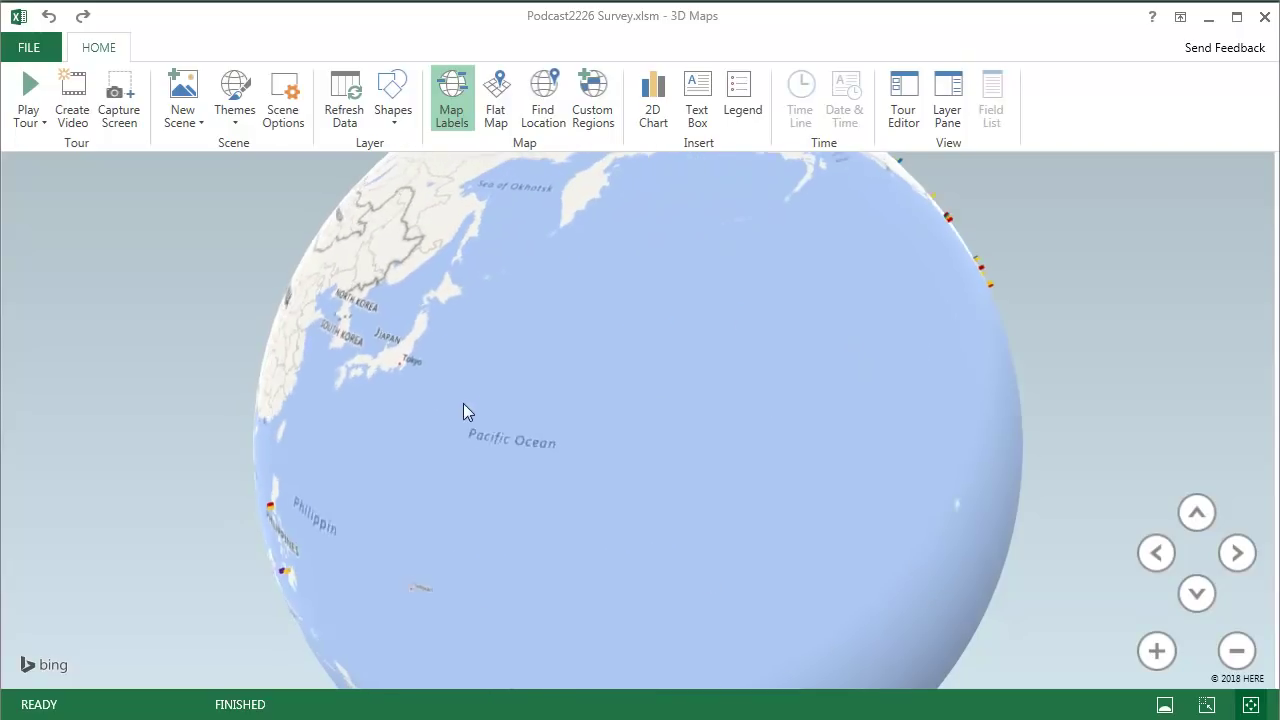
{"action": "left_click_drag", "start_coordinate": [751, 336], "coordinate": [449, 445]}
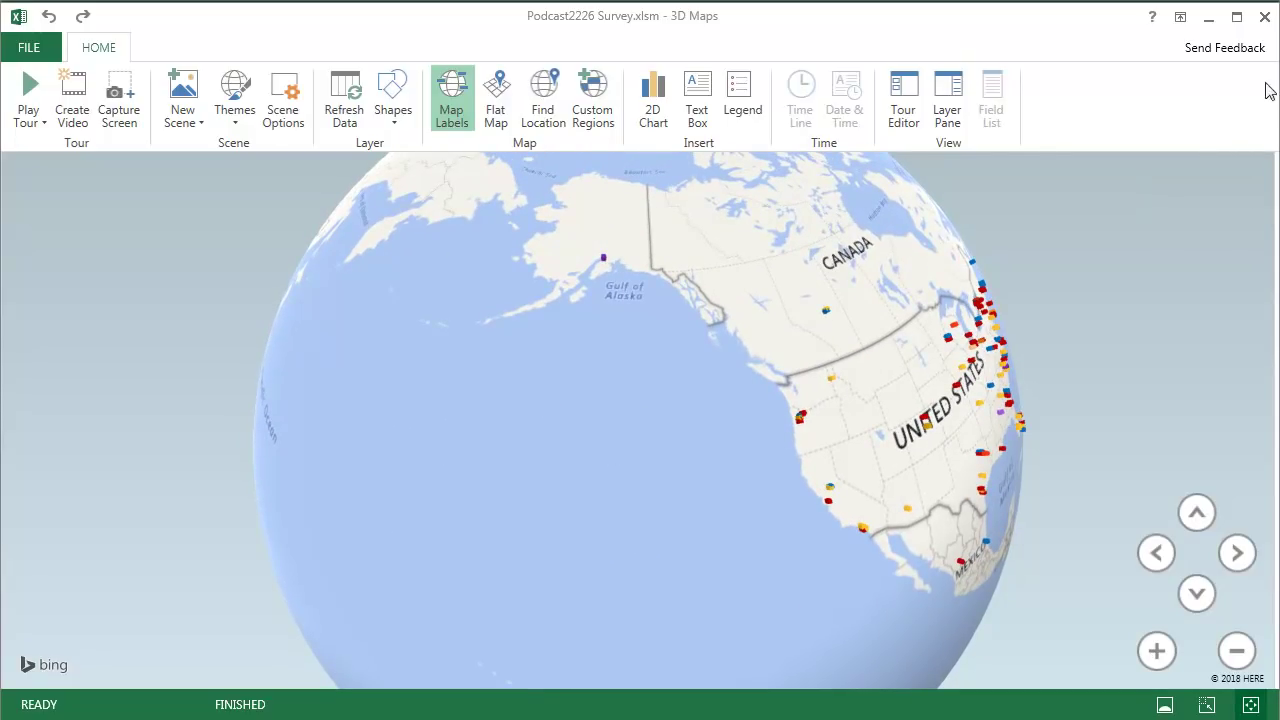
Back on the drawing sheet, check the COUNT and RANDBETWEEN formulas and recalculate until Winner #1 is 52.
{"action": "left_click", "coordinate": [1265, 17]}
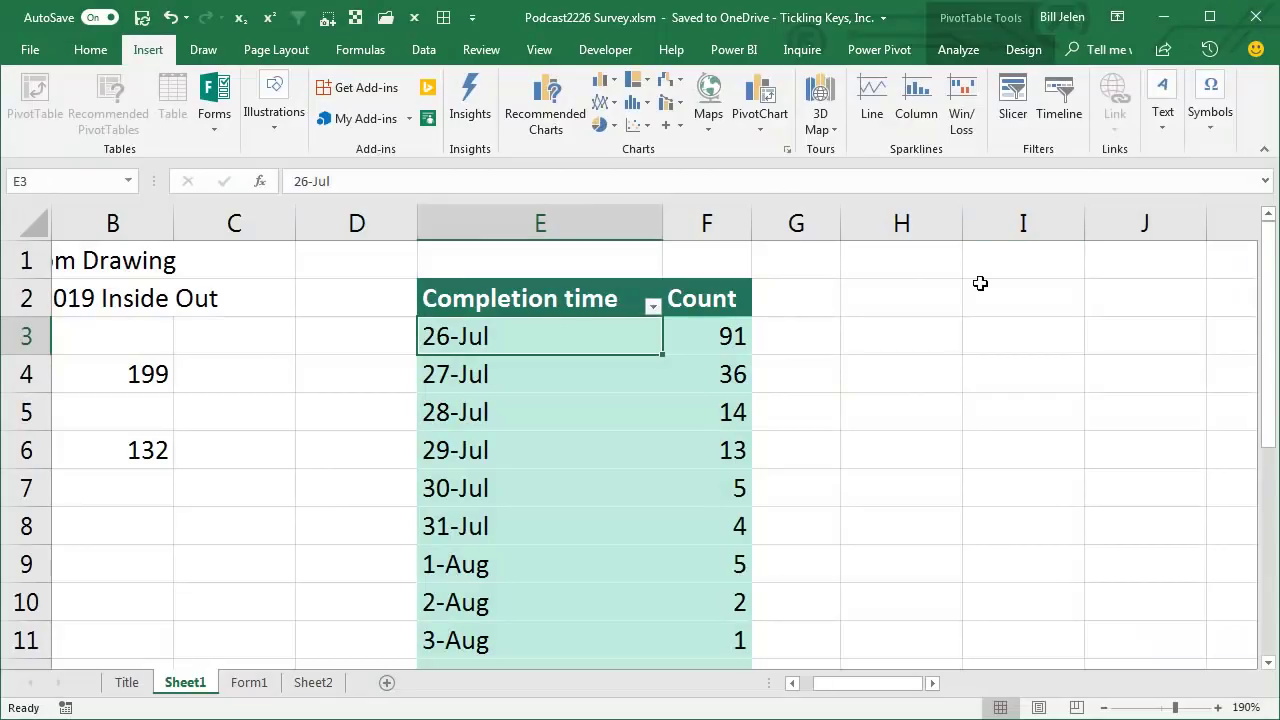
{"action": "left_click_drag", "start_coordinate": [862, 686], "coordinate": [846, 686]}
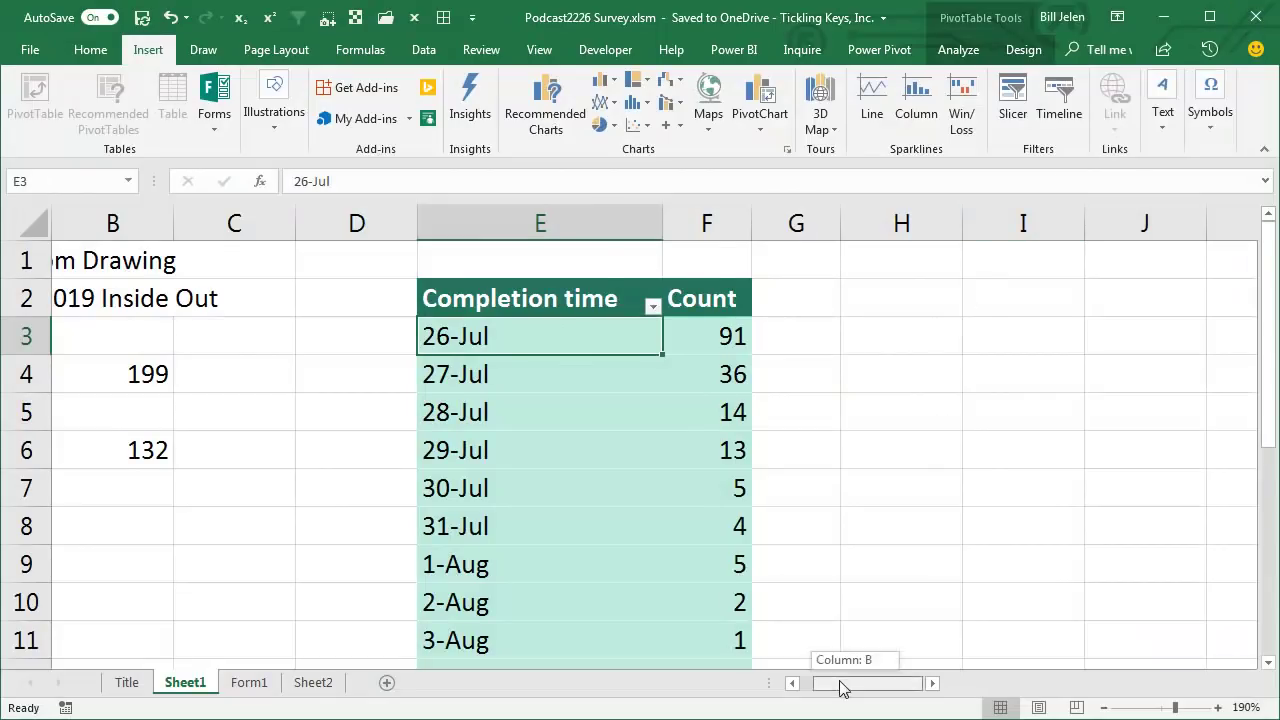
{"action": "left_click", "coordinate": [370, 372]}
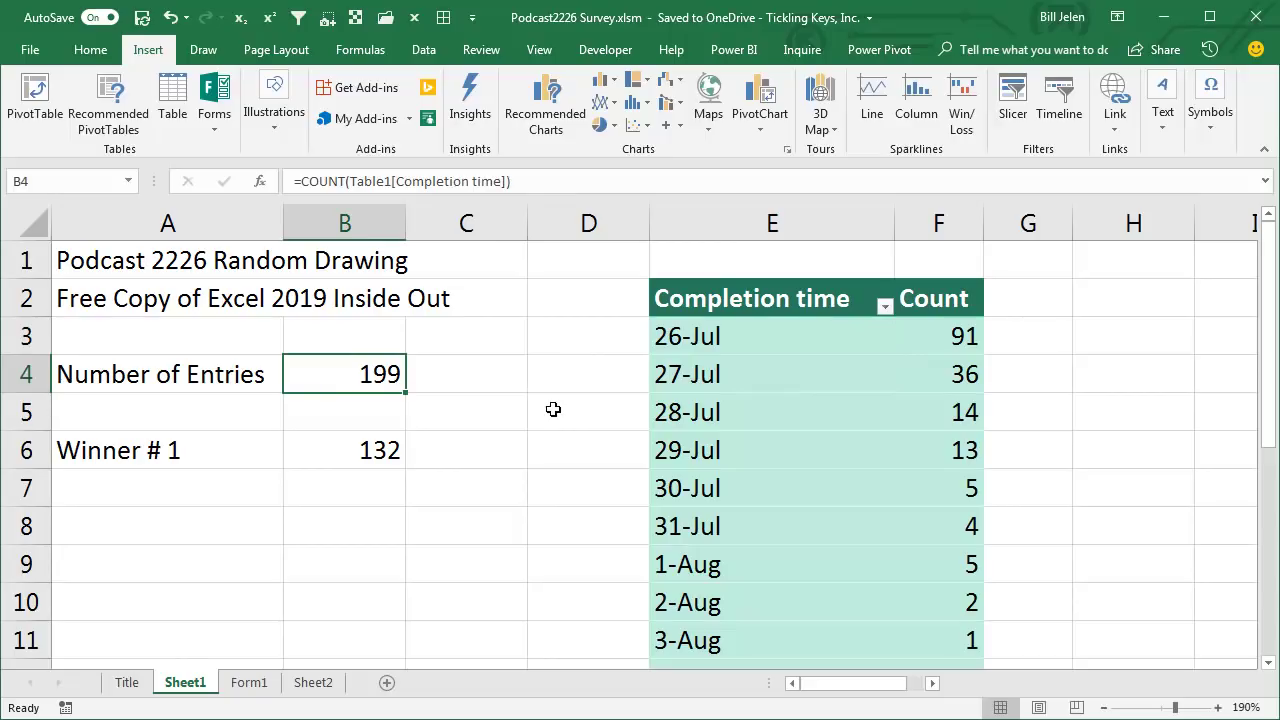
{"action": "left_click", "coordinate": [378, 446]}
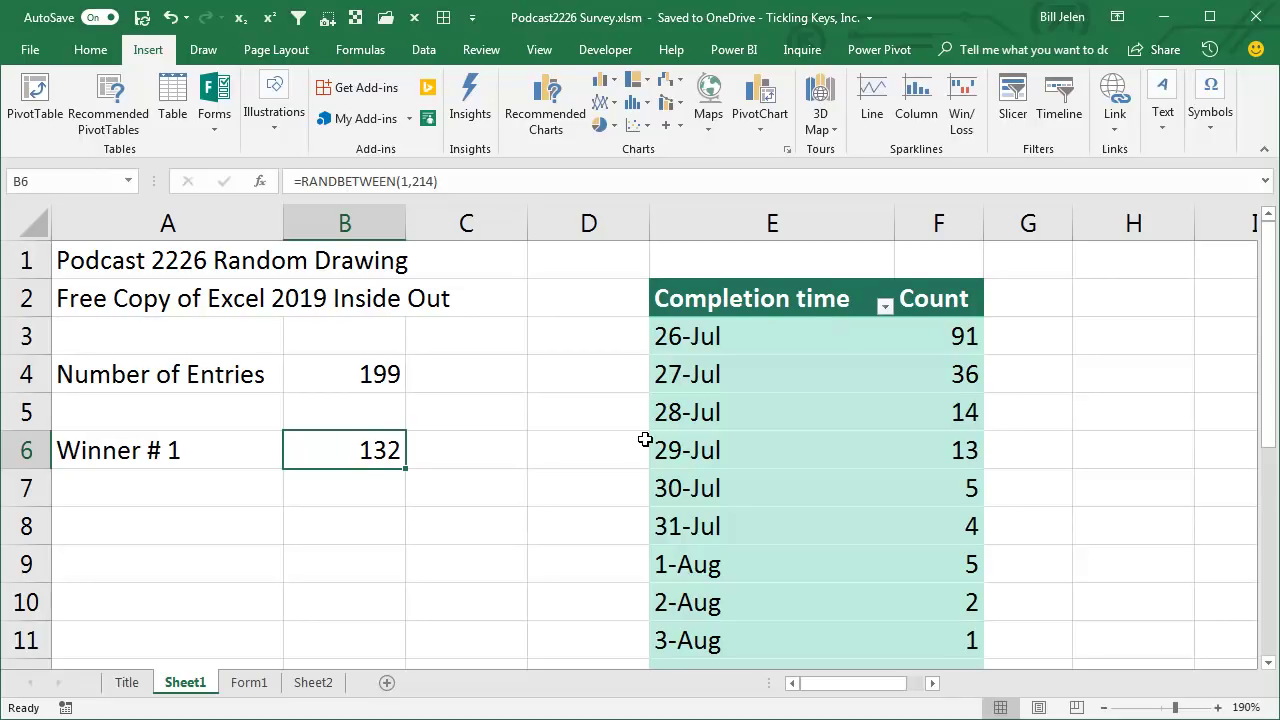
{"action": "key", "text": "F9"}
{"action": "key", "text": "F9"}
{"action": "key", "text": "F9"}
{"action": "key", "text": "F9"}
{"action": "key", "text": "F9"}
{"action": "key", "text": "F9"}
{"action": "key", "text": "F9"}
{"action": "key", "text": "F9"}
{"action": "key", "text": "F9"}
{"action": "key", "text": "F9"}
{"action": "key", "text": "F9"}
{"action": "key", "text": "F9"}
{"action": "left_click_drag", "start_coordinate": [126, 490], "coordinate": [331, 582]}
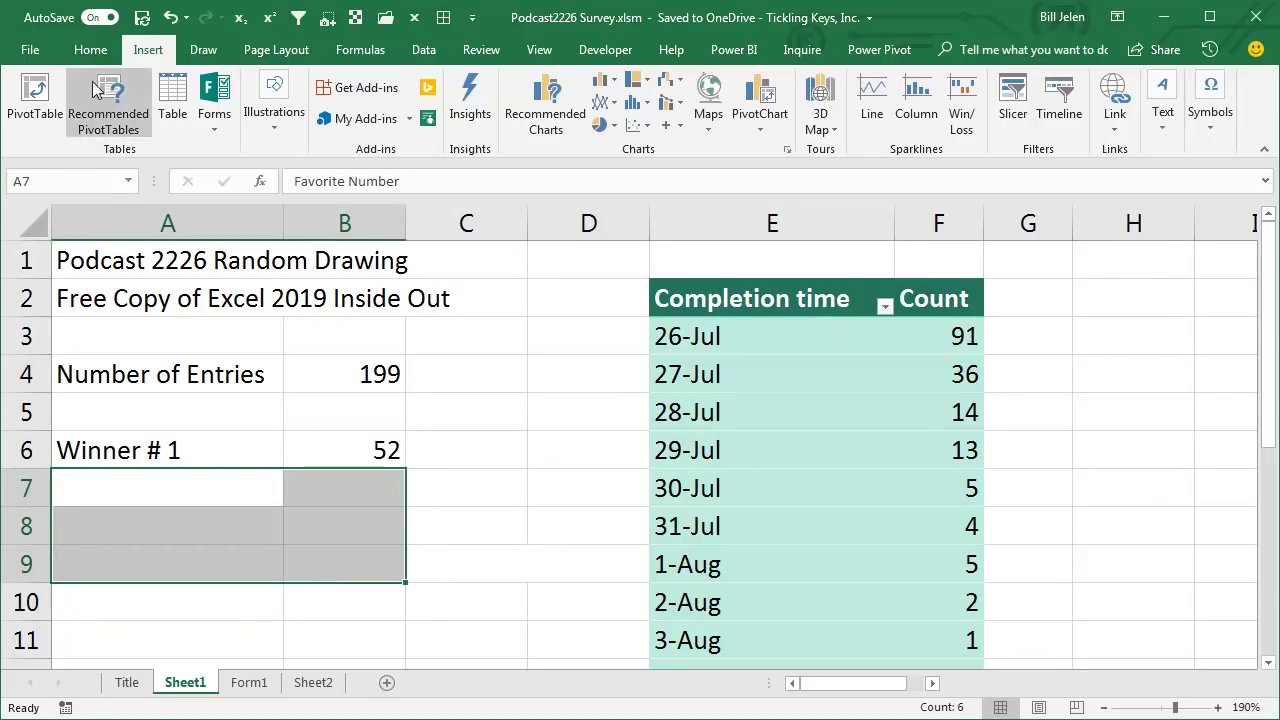
Make the winner's answers in A7:B9 black, then switch to the Forms survey in Chrome.
{"action": "left_click", "coordinate": [90, 49]}
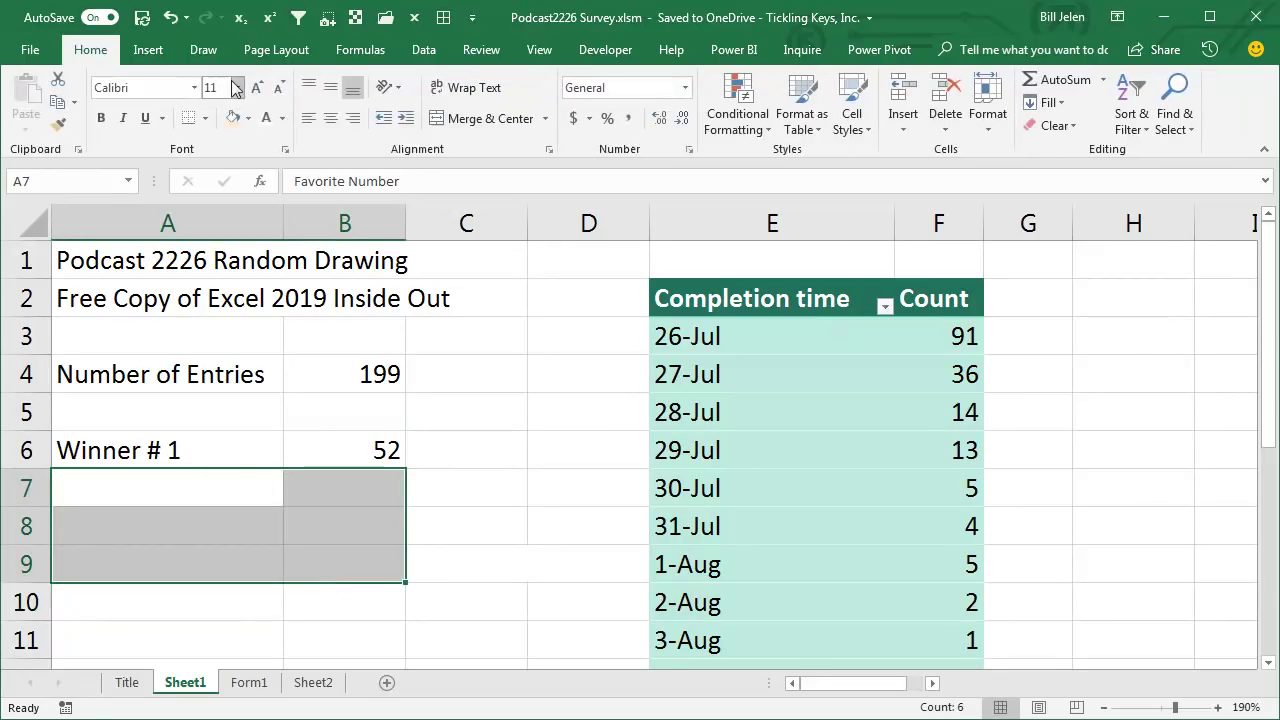
{"action": "left_click", "coordinate": [282, 118]}
{"action": "left_click", "coordinate": [282, 187]}
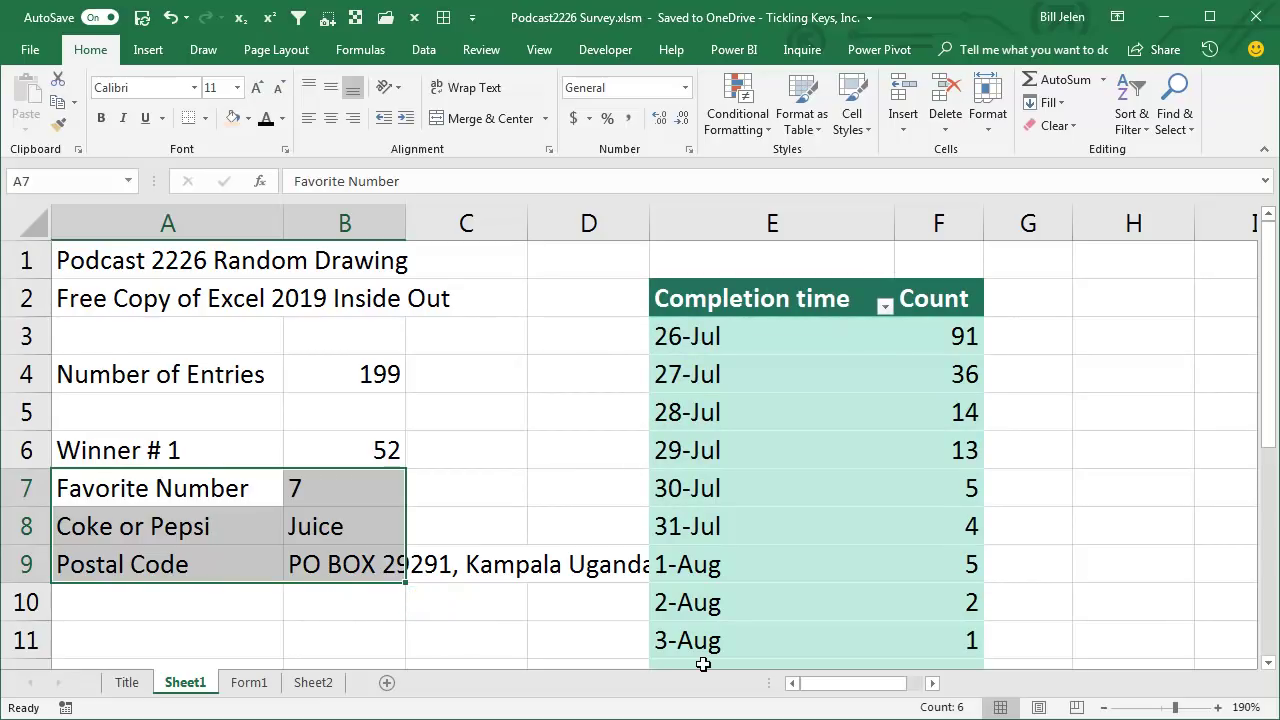
{"action": "key", "text": "alt+Tab"}
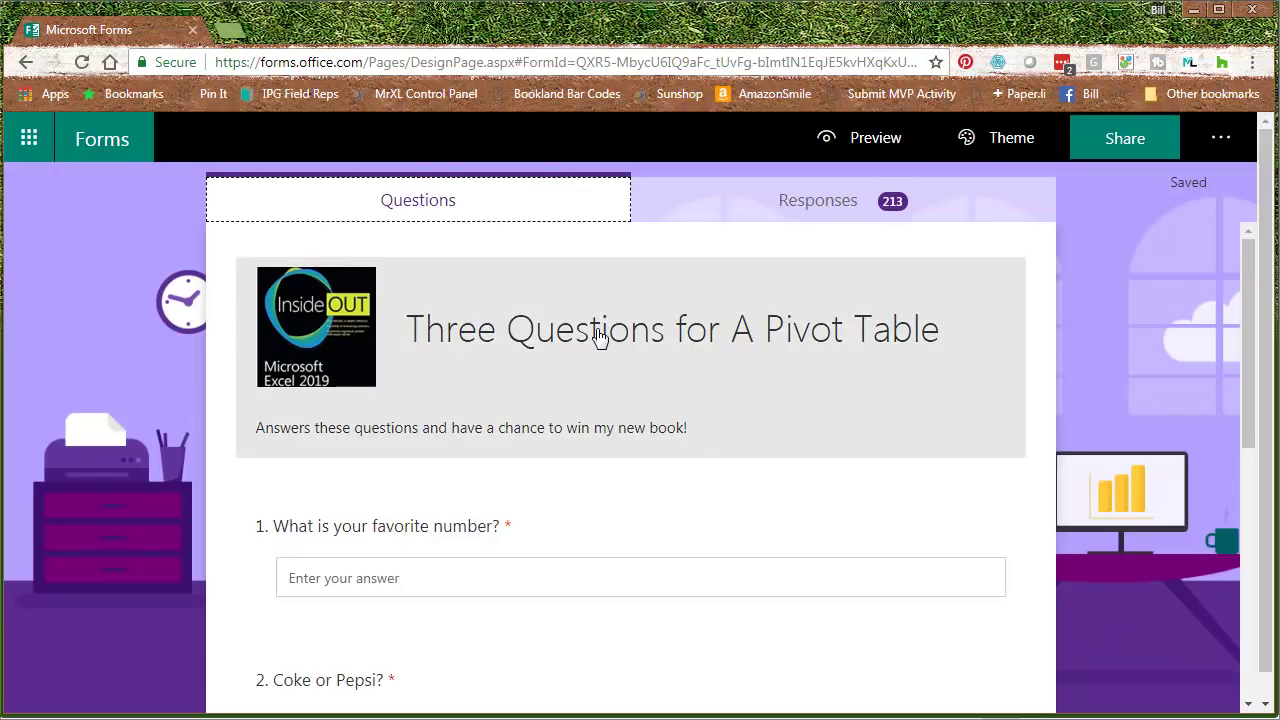
Delete the book-cover logo image from the survey header.
{"action": "left_click", "coordinate": [598, 334]}
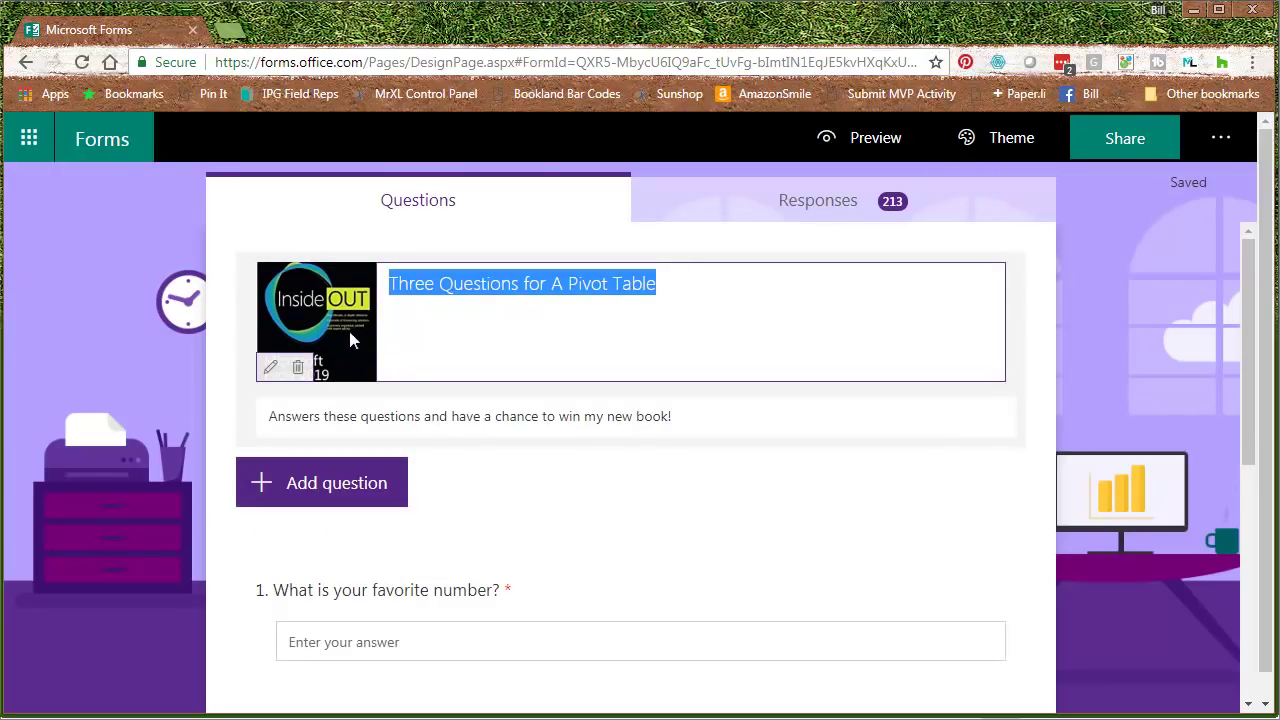
{"action": "left_click", "coordinate": [297, 367]}
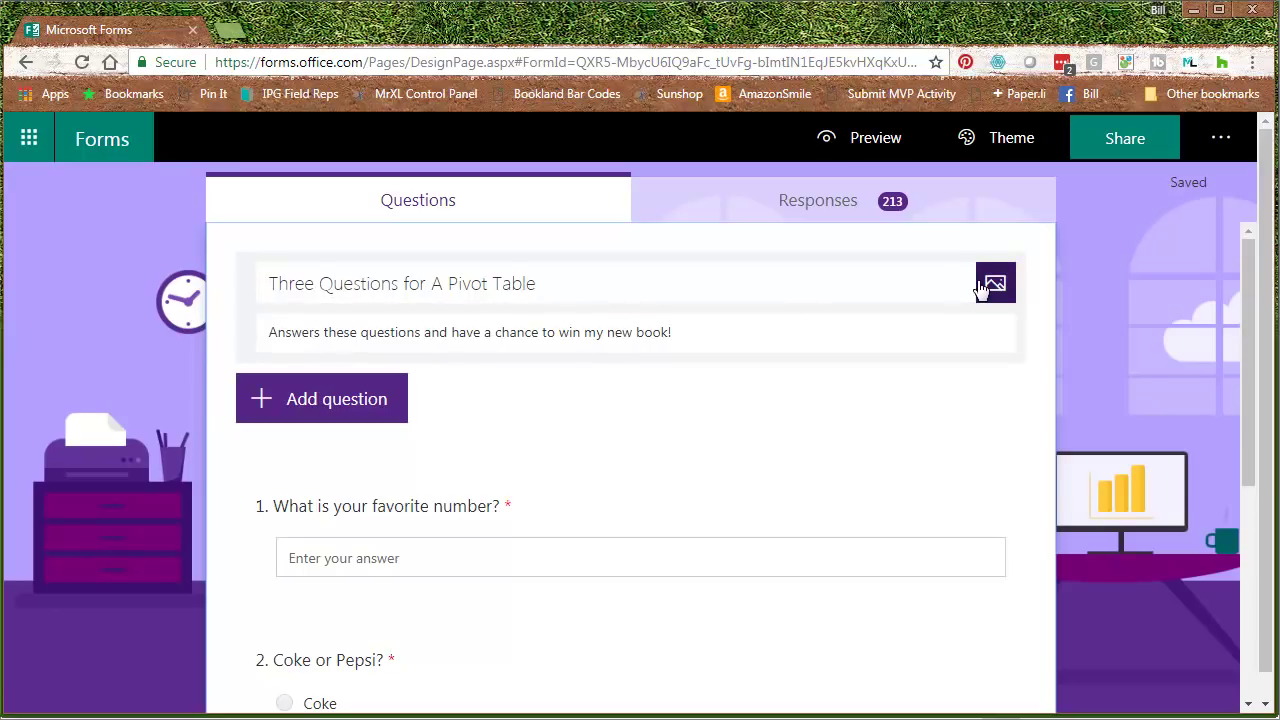
Apply the green Lab picture theme with beakers to the survey.
{"action": "left_click", "coordinate": [1006, 140]}
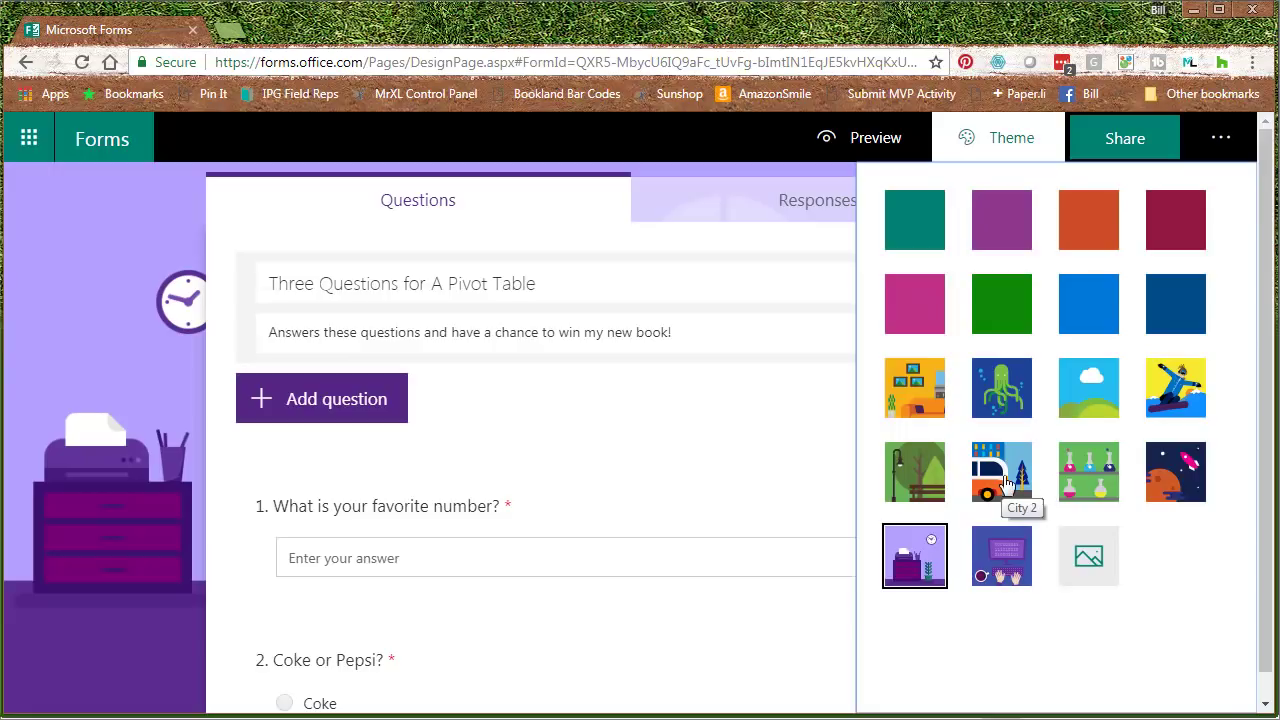
{"action": "left_click", "coordinate": [1073, 485]}
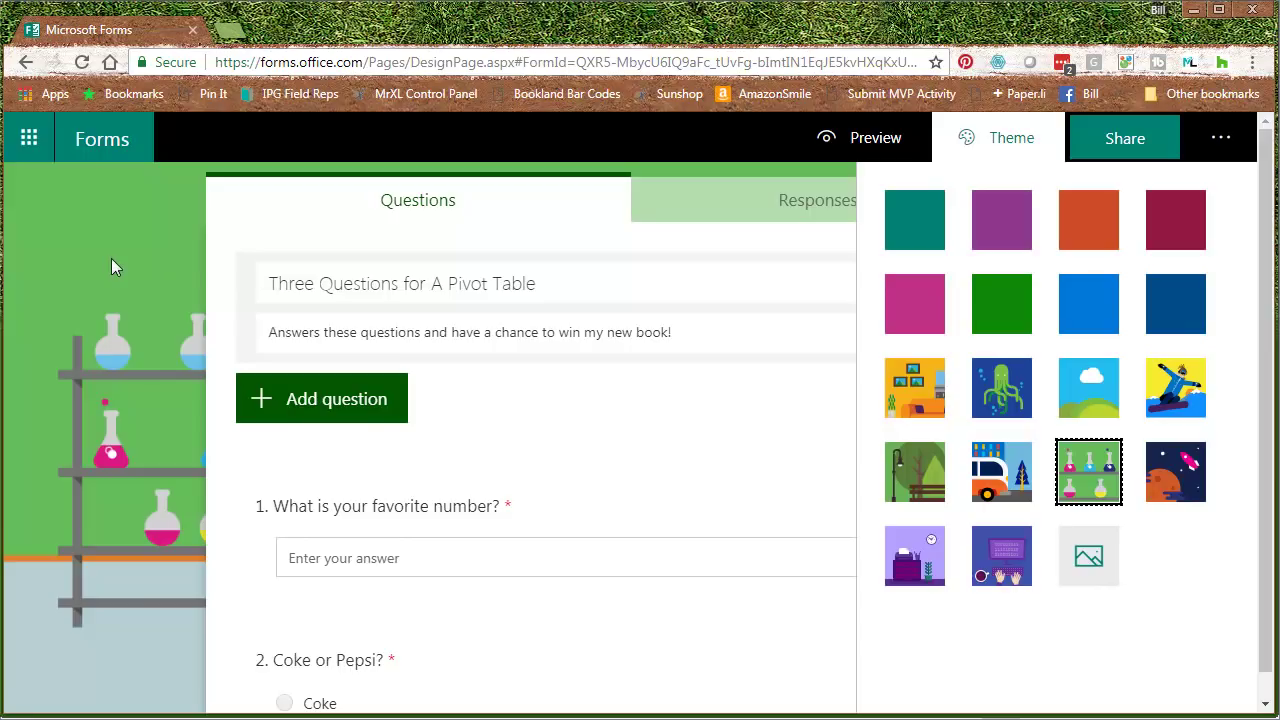
{"action": "left_click", "coordinate": [67, 275]}
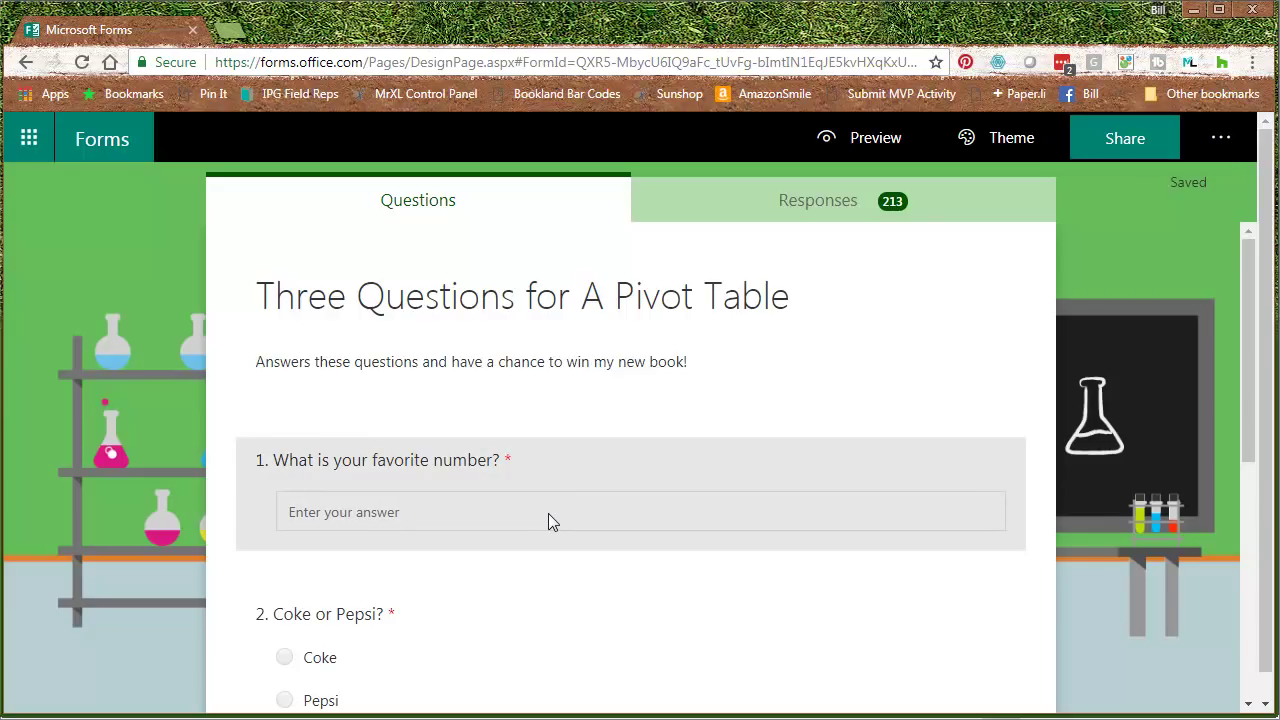
Add a Number restriction to question 1 so favorite-number answers must be numeric.
{"action": "left_click", "coordinate": [548, 513]}
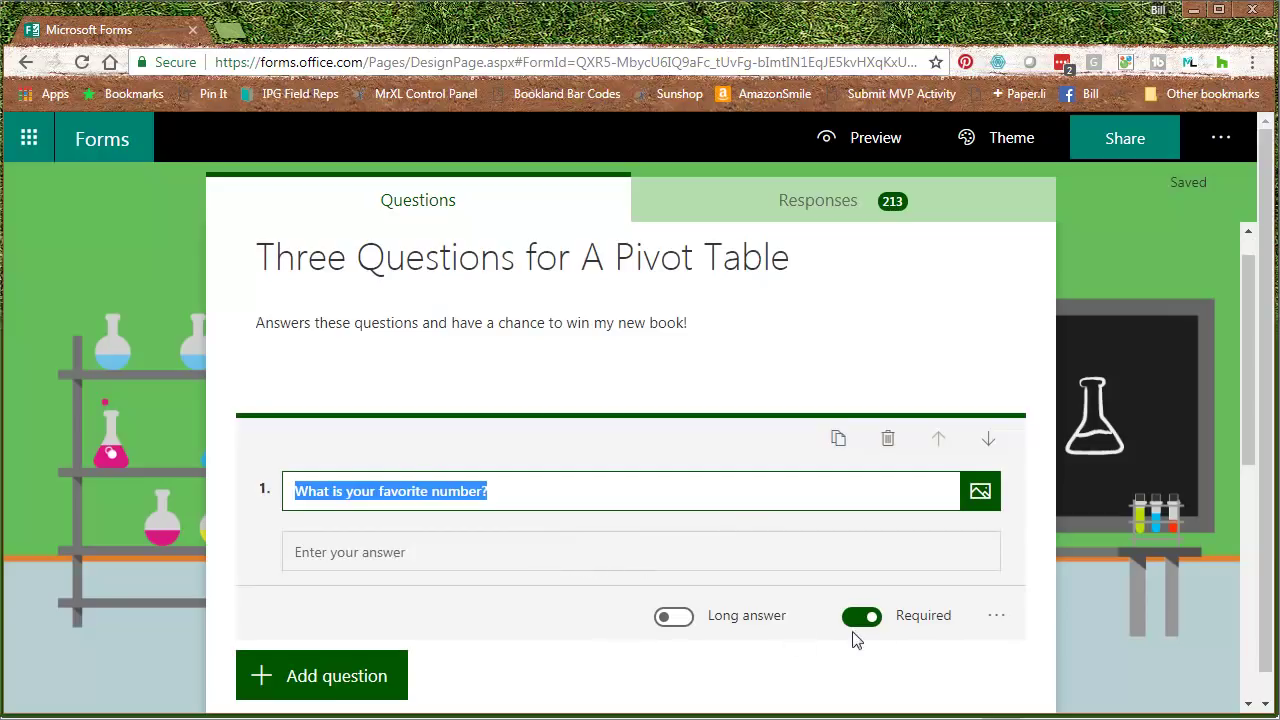
{"action": "left_click", "coordinate": [998, 620]}
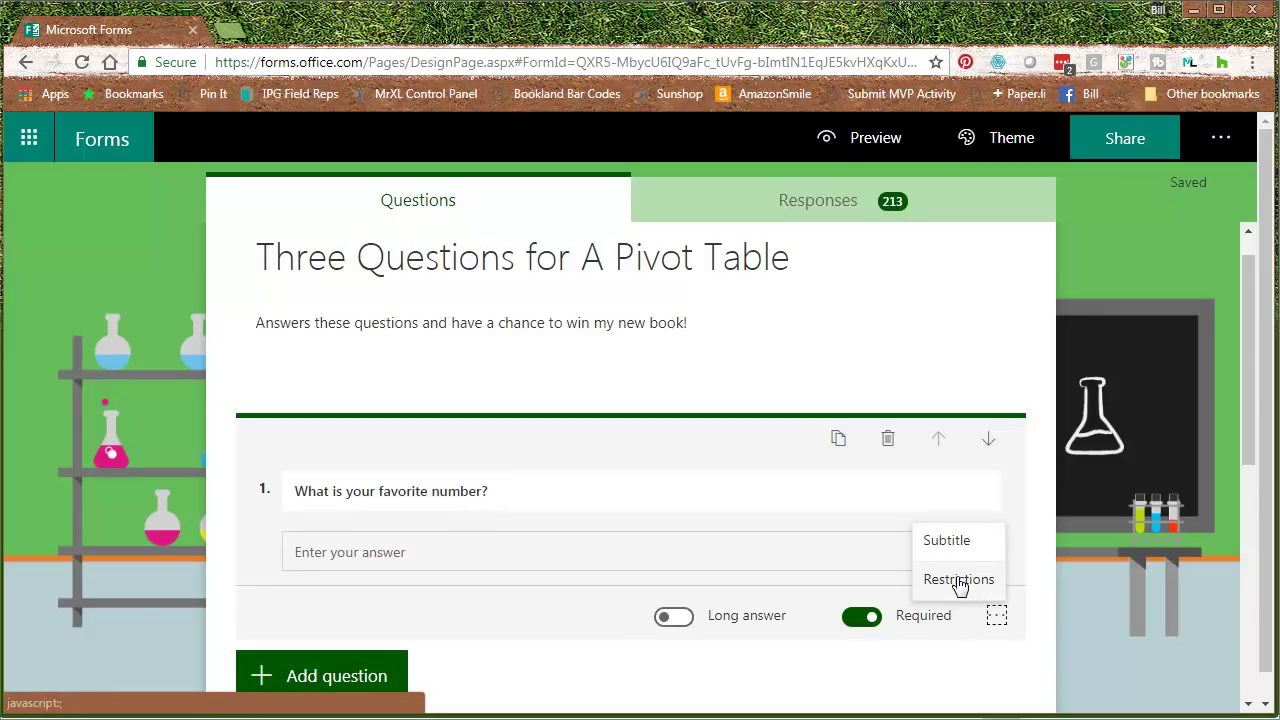
{"action": "left_click", "coordinate": [958, 580]}
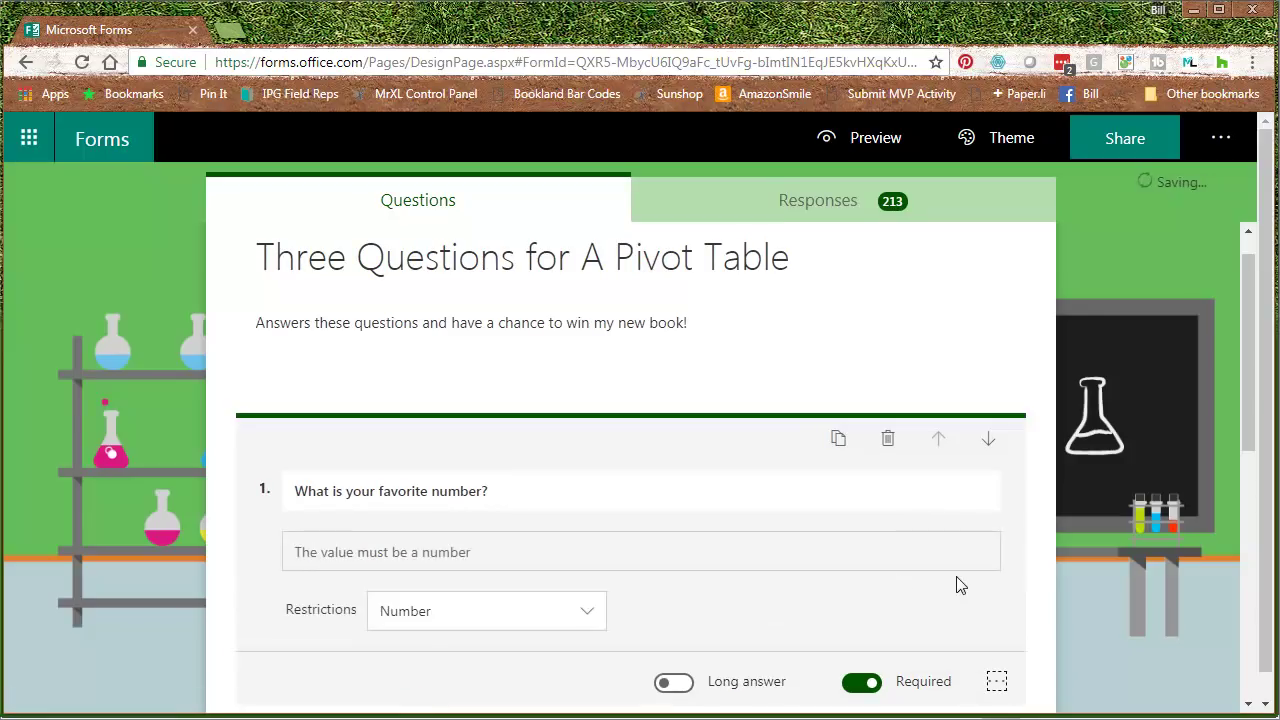
{"action": "left_click", "coordinate": [587, 611]}
{"action": "scroll", "coordinate": [665, 617], "scroll_direction": "down", "scroll_amount": 1}
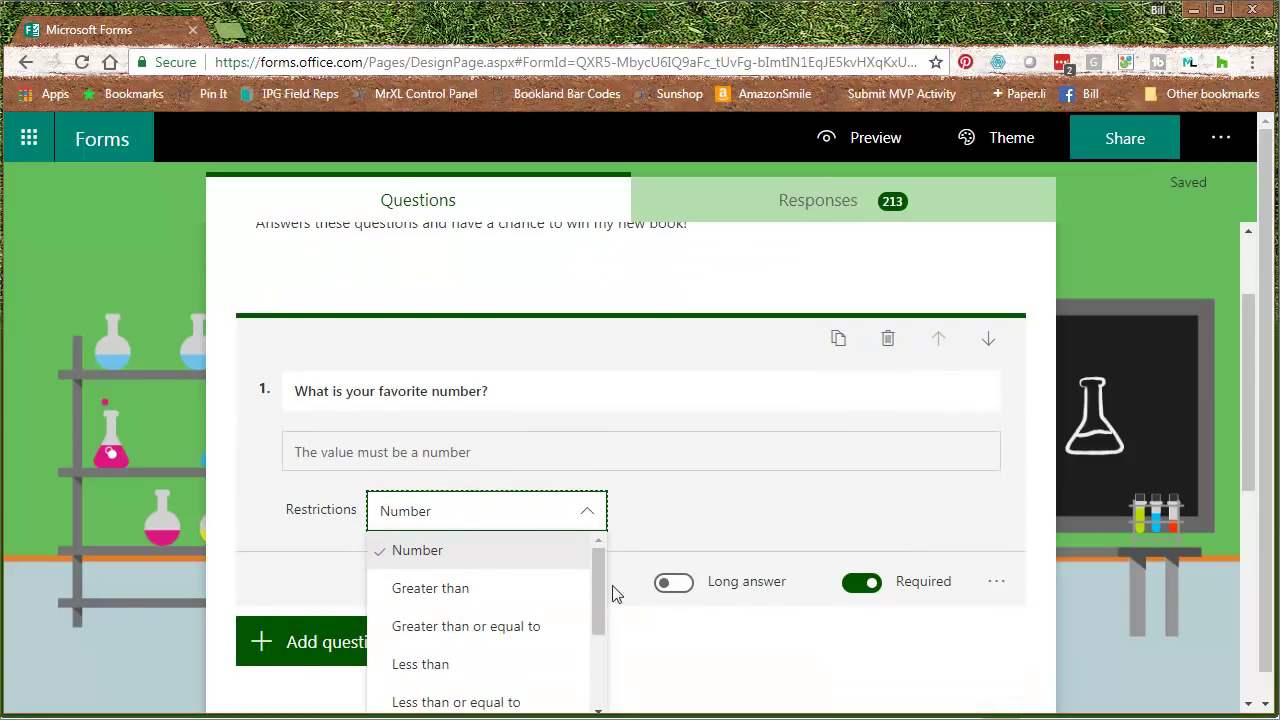
{"action": "scroll", "coordinate": [634, 621], "scroll_direction": "down", "scroll_amount": 1}
{"action": "scroll", "coordinate": [634, 621], "scroll_direction": "down", "scroll_amount": 1}
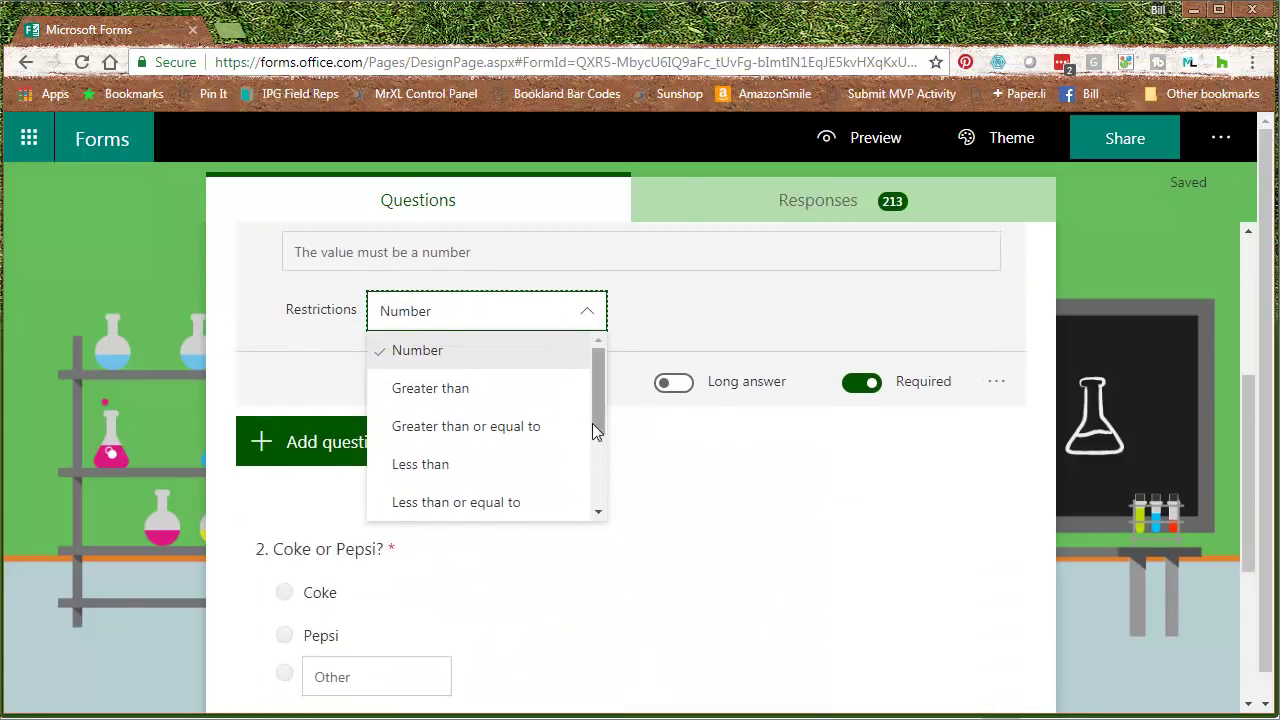
{"action": "left_click_drag", "start_coordinate": [593, 415], "coordinate": [595, 490]}
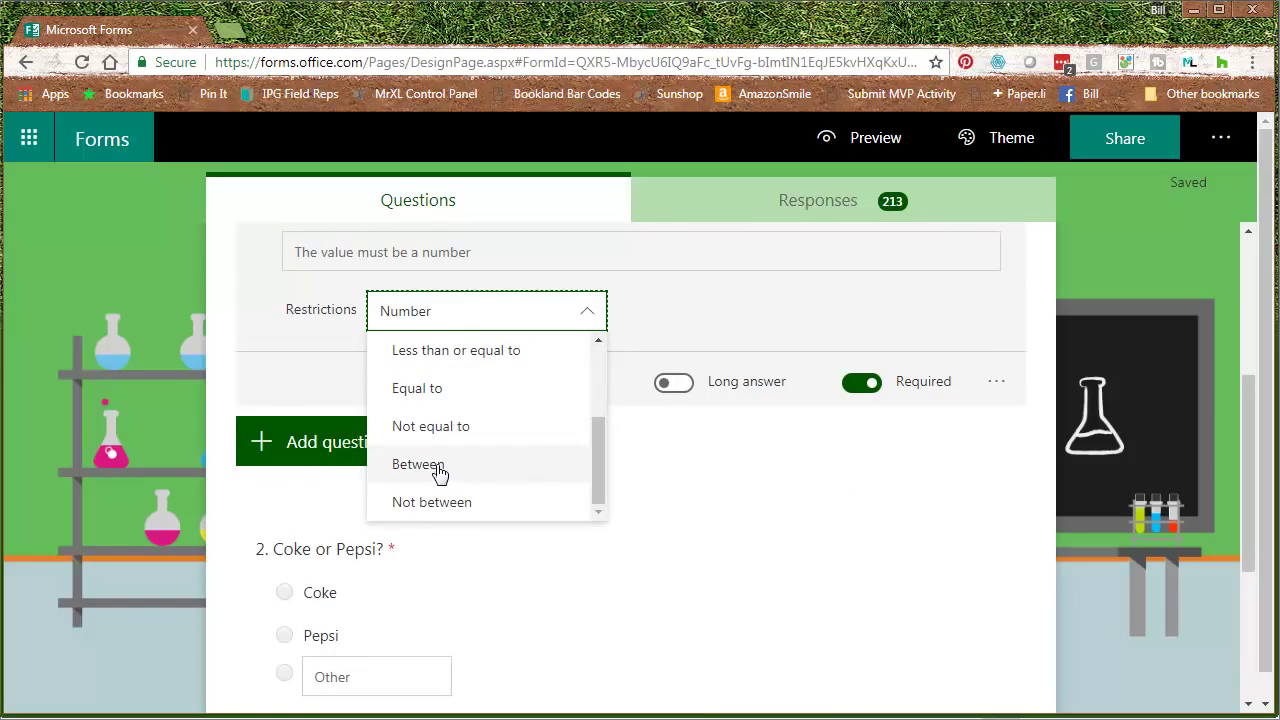
{"action": "scroll", "coordinate": [438, 472], "scroll_direction": "up", "scroll_amount": 3}
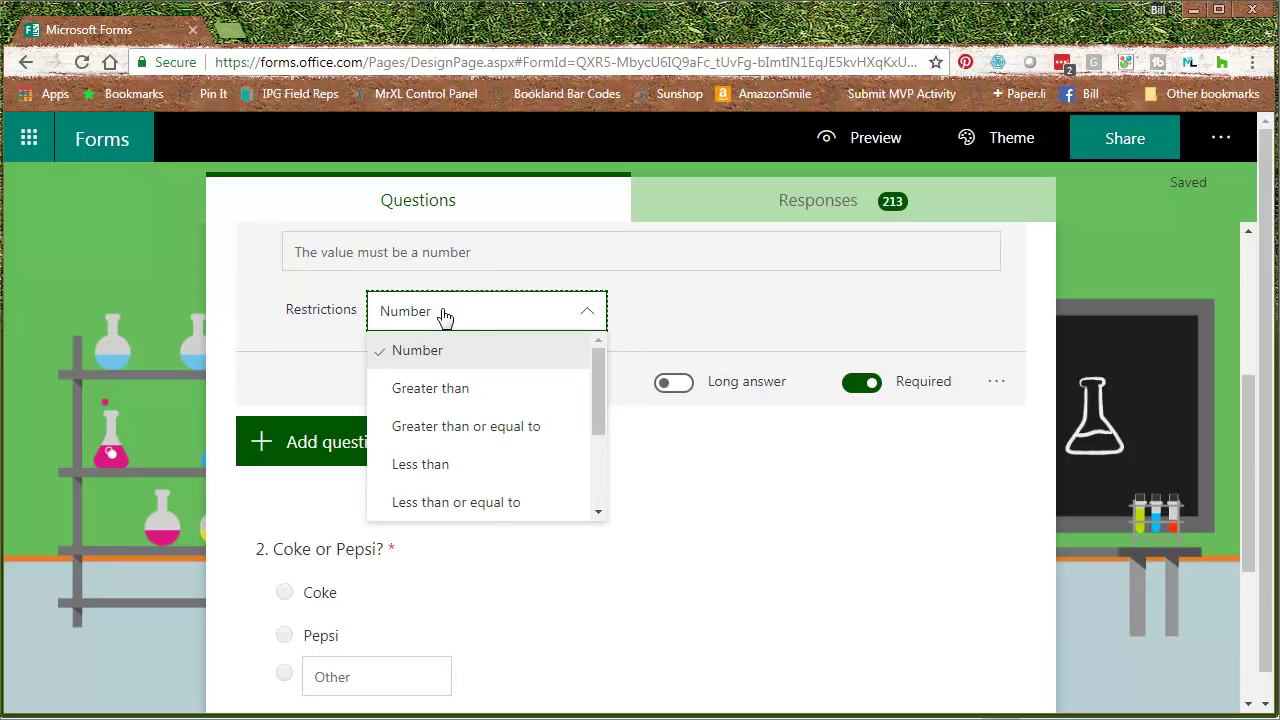
{"action": "left_click", "coordinate": [808, 314]}
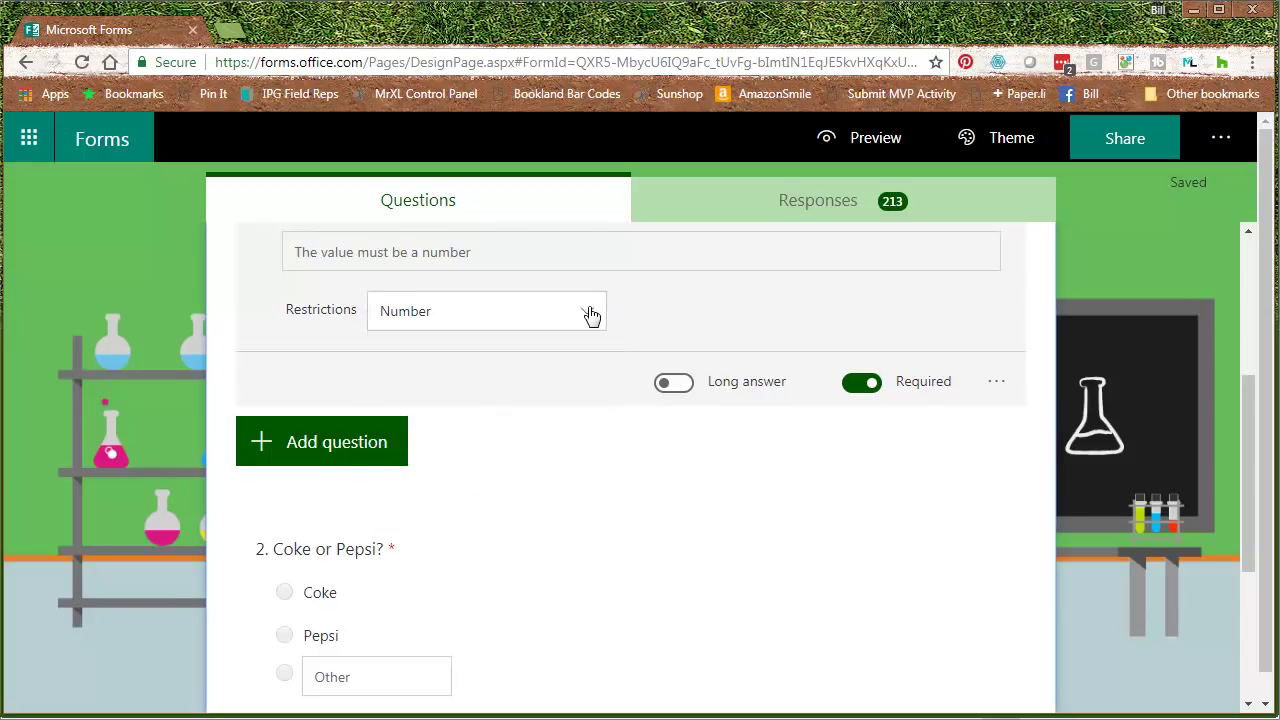
Edit question 2, 'Coke or Pepsi?', and show its Subtitle, Shuffle options and Drop-down settings.
{"action": "left_click", "coordinate": [631, 588]}
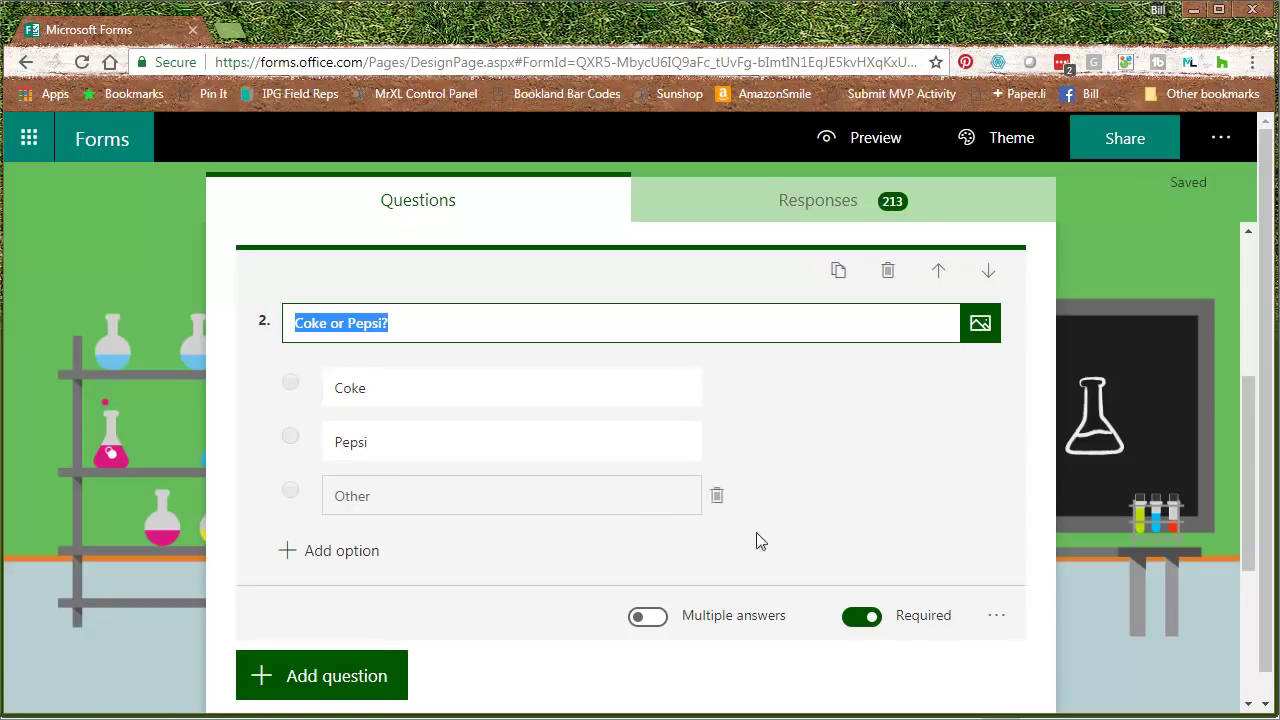
{"action": "left_click", "coordinate": [997, 615]}
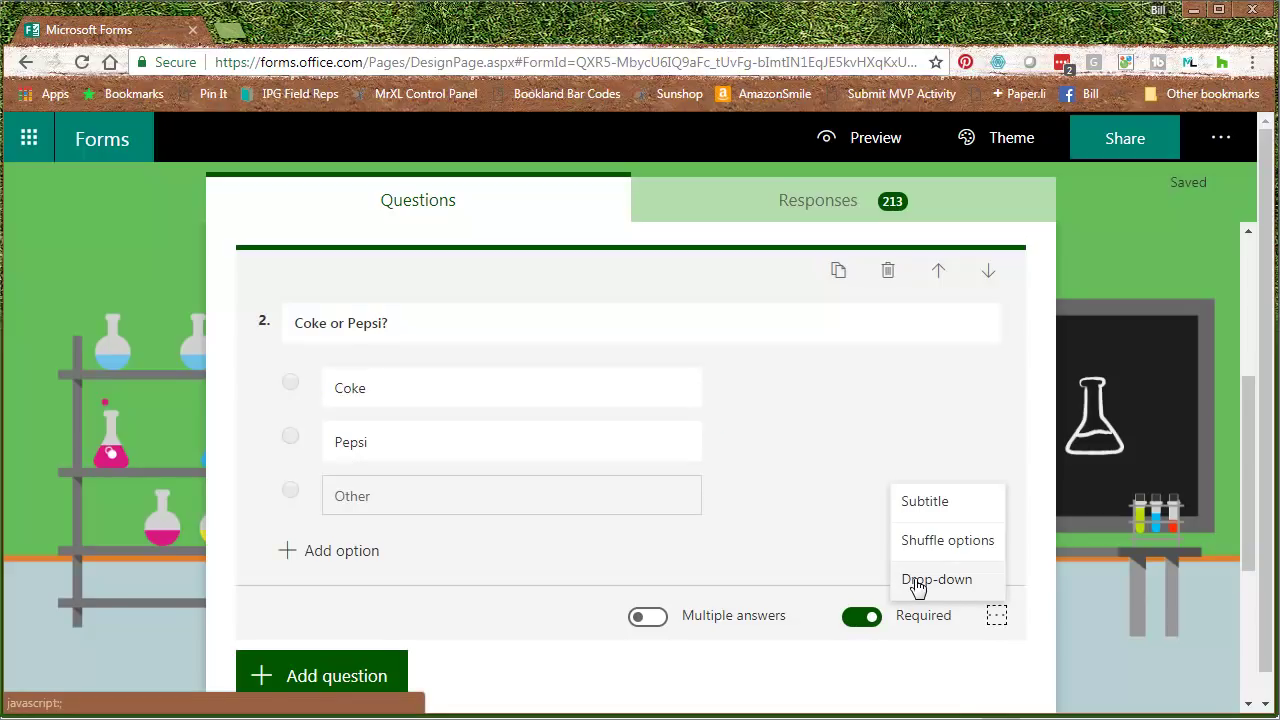
{"action": "scroll", "coordinate": [800, 525], "scroll_direction": "down", "scroll_amount": 3}
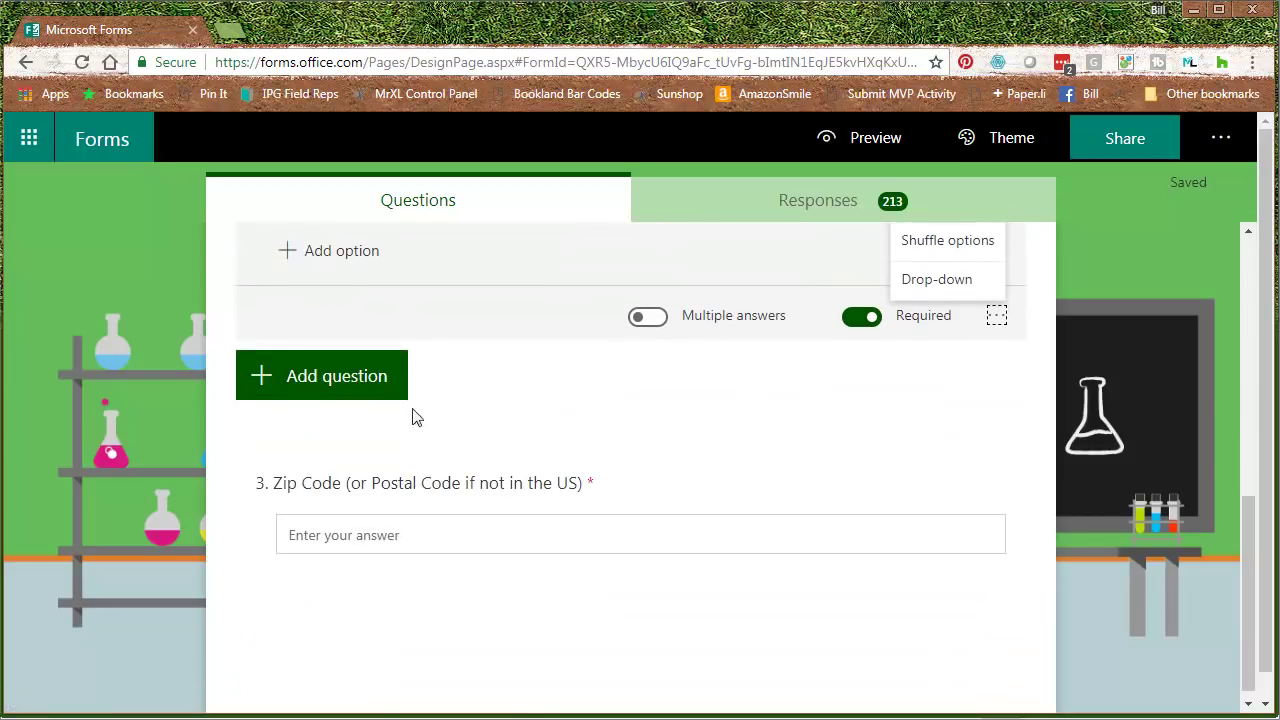
Add a Likert question titled 'How often do you use these features?'.
{"action": "left_click", "coordinate": [306, 380]}
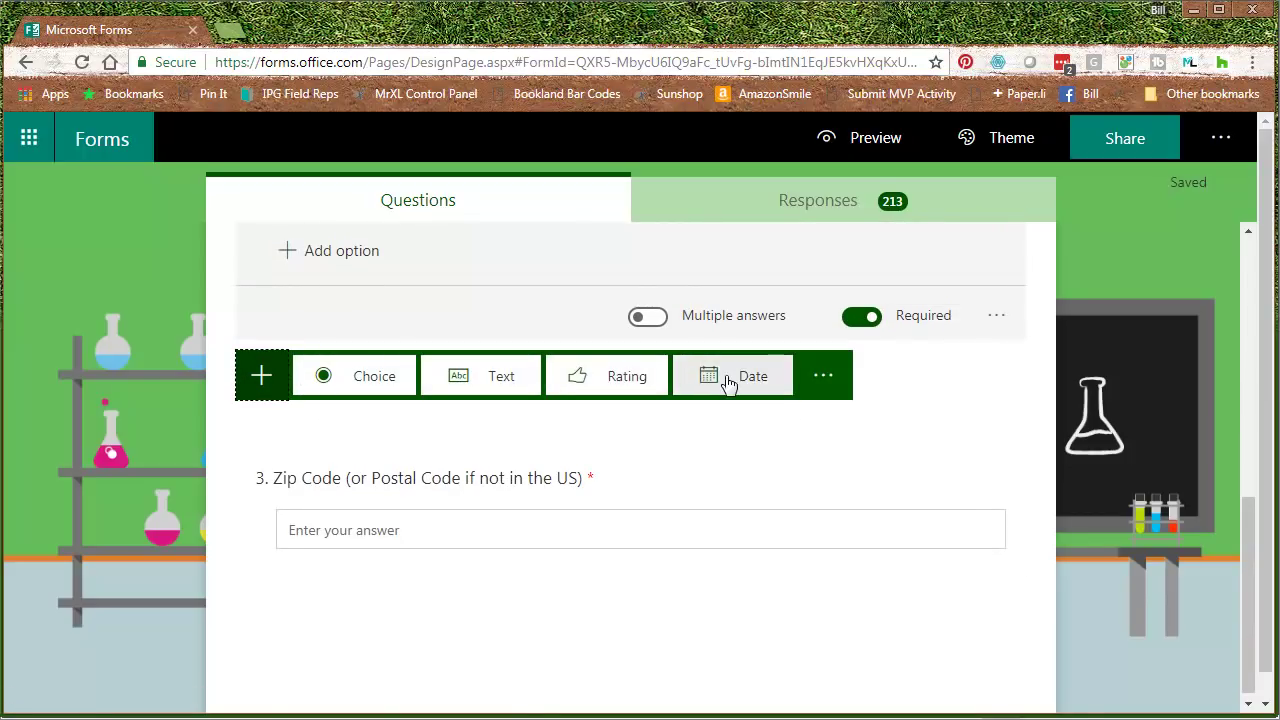
{"action": "left_click", "coordinate": [823, 380]}
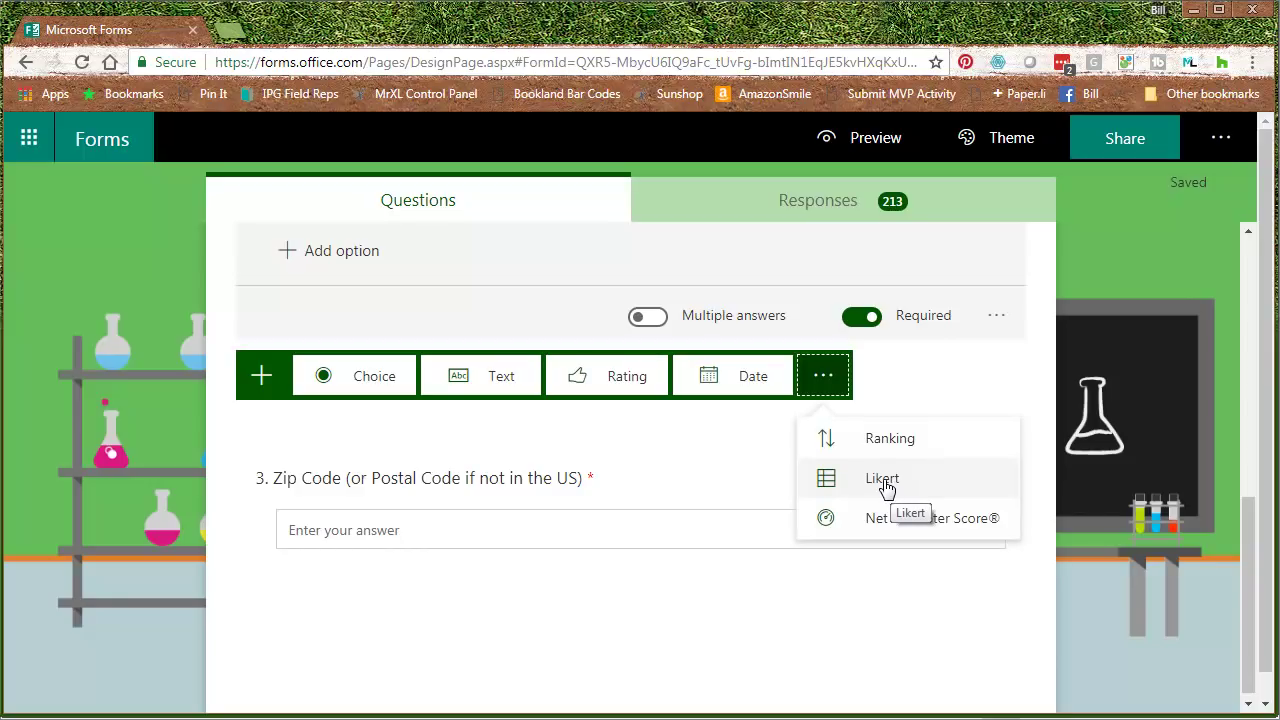
{"action": "left_click", "coordinate": [885, 482]}
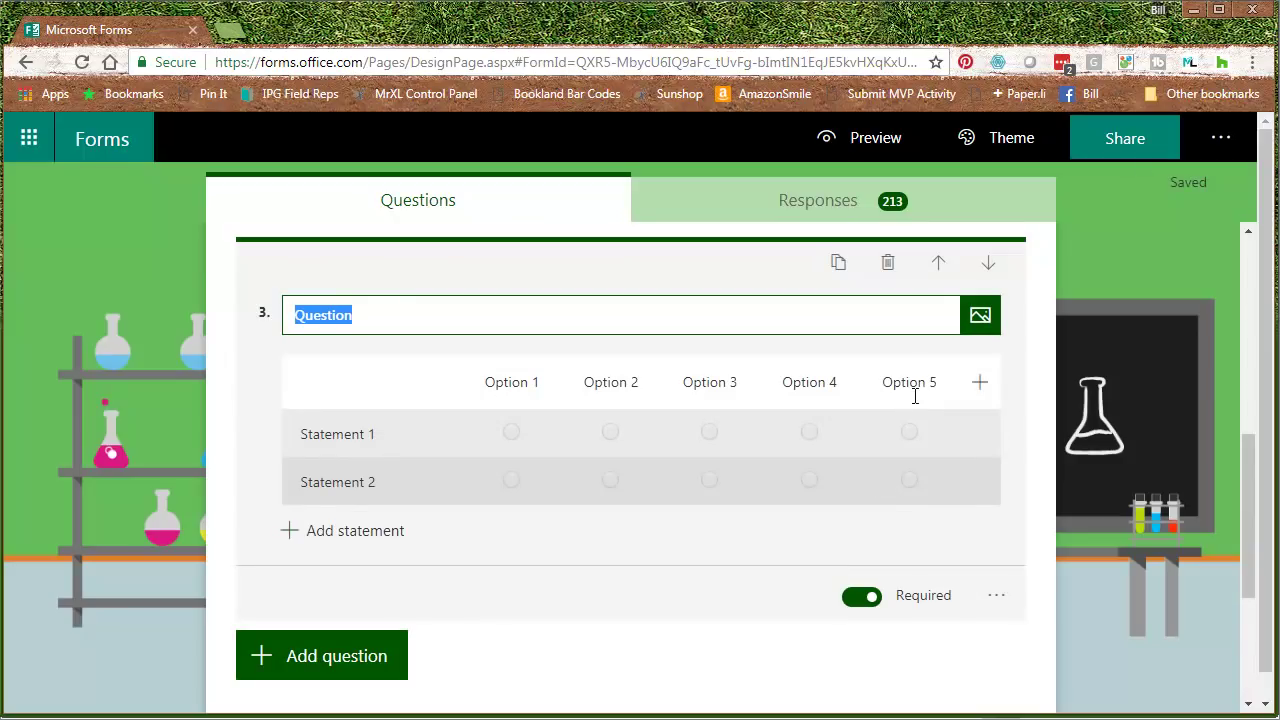
{"action": "type", "text": "Ho"}
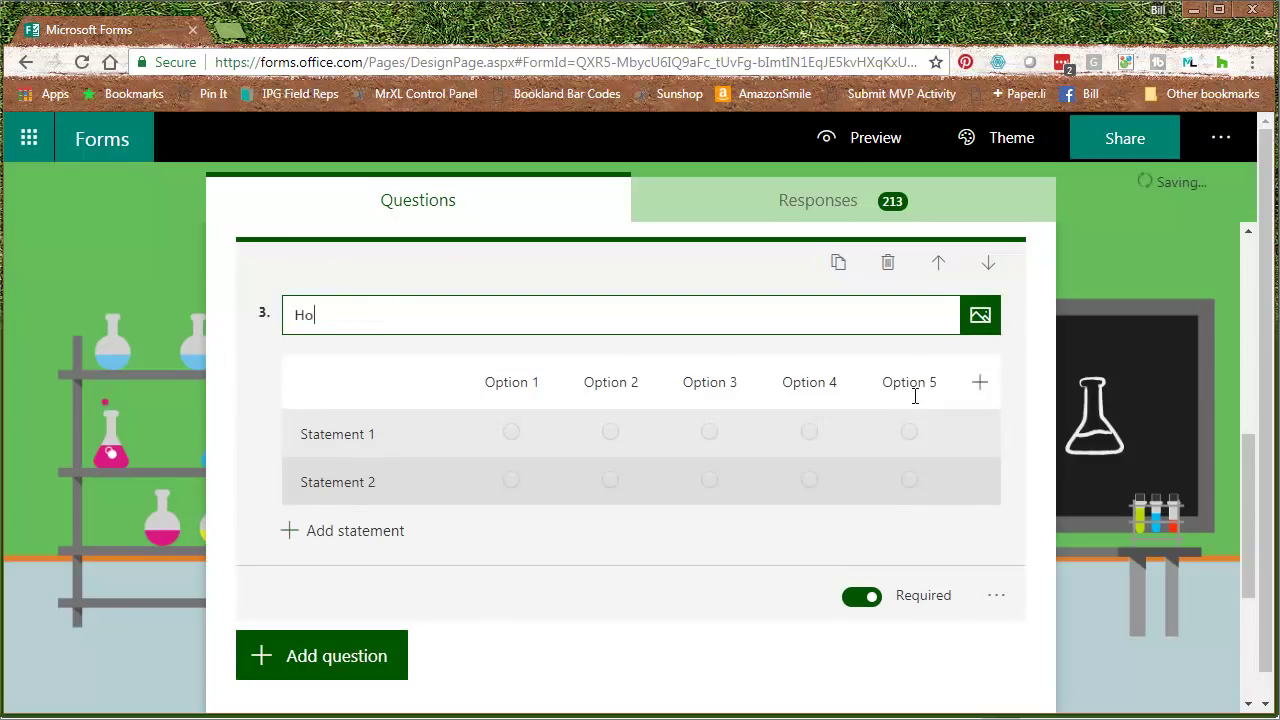
{"action": "type", "text": "w often do yo"}
{"action": "type", "text": "u use these features"}
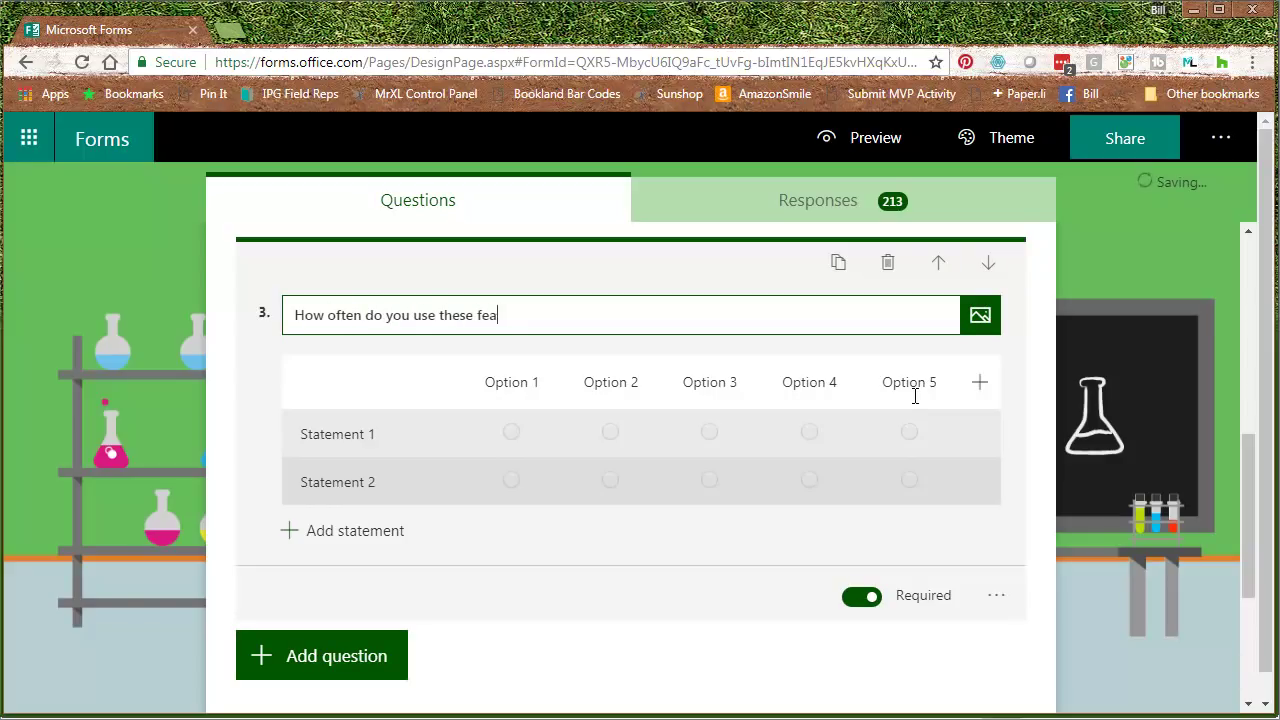
{"action": "type", "text": "?"}
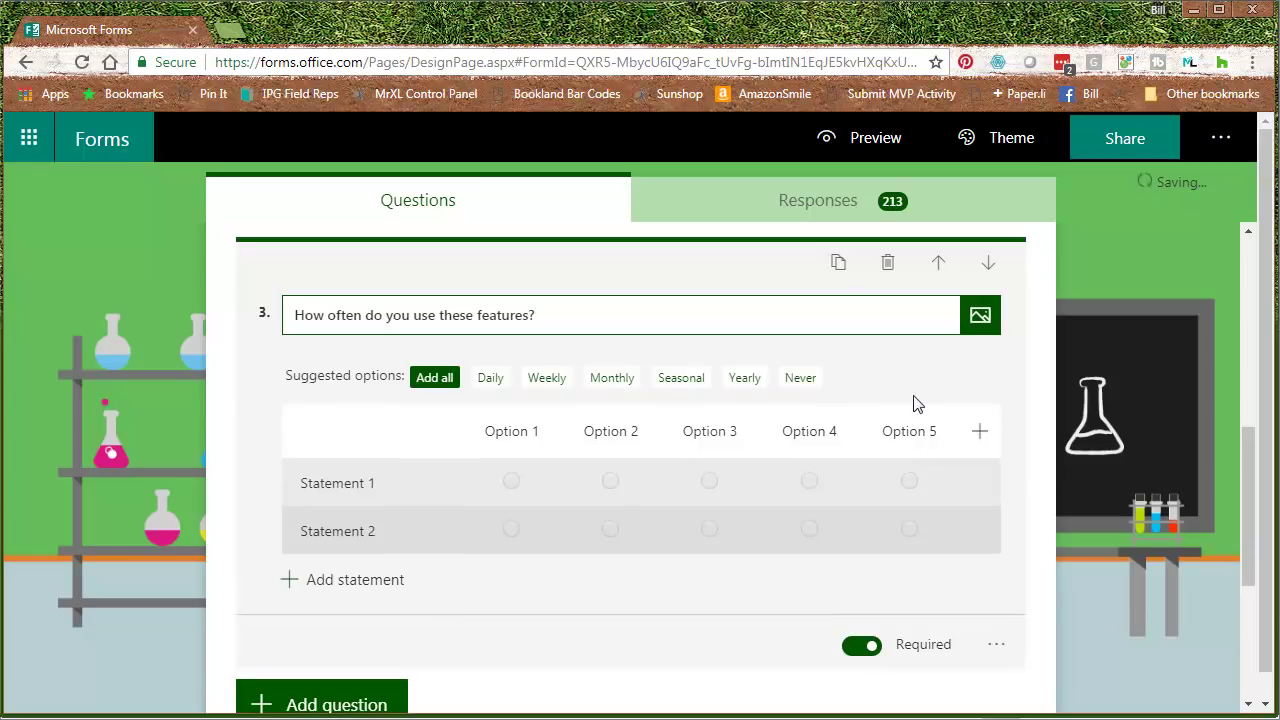
{"action": "key", "text": "Tab"}
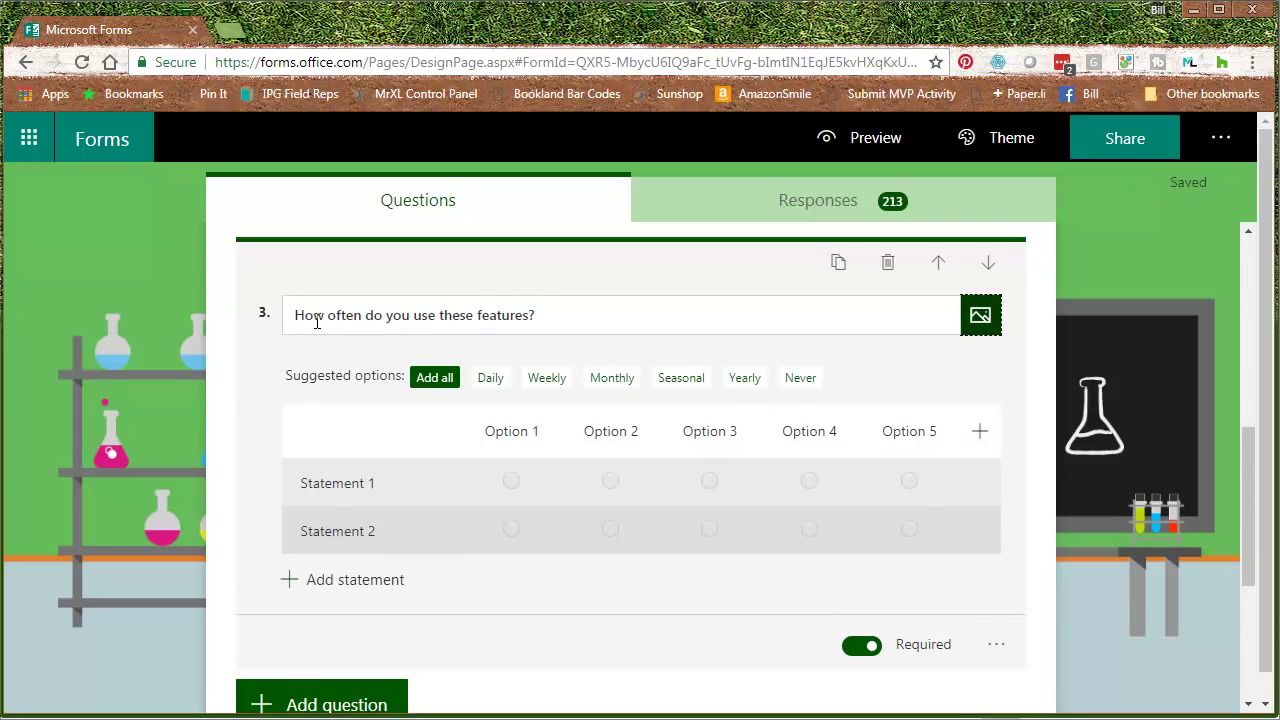
Set the rating options to Daily, Weekly, Monthly, Yearly and Never.
{"action": "left_click", "coordinate": [488, 383]}
{"action": "left_click", "coordinate": [507, 381]}
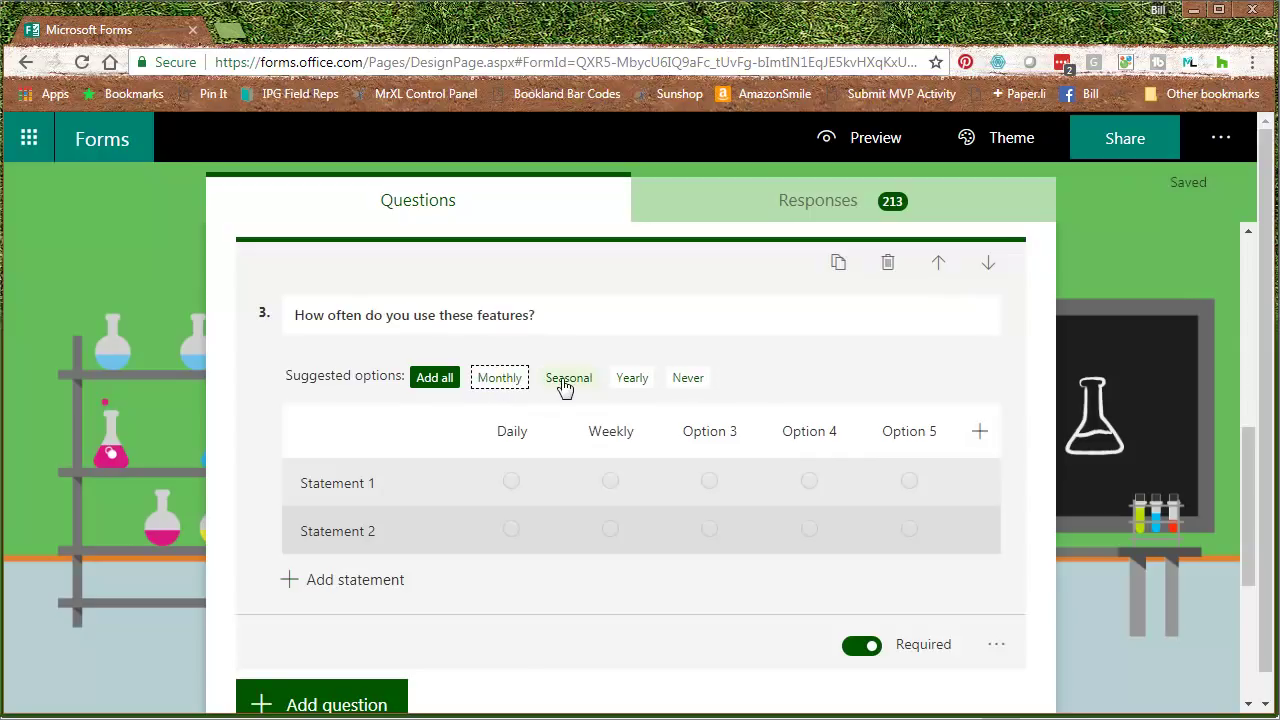
{"action": "left_click", "coordinate": [512, 385]}
{"action": "left_click", "coordinate": [566, 384]}
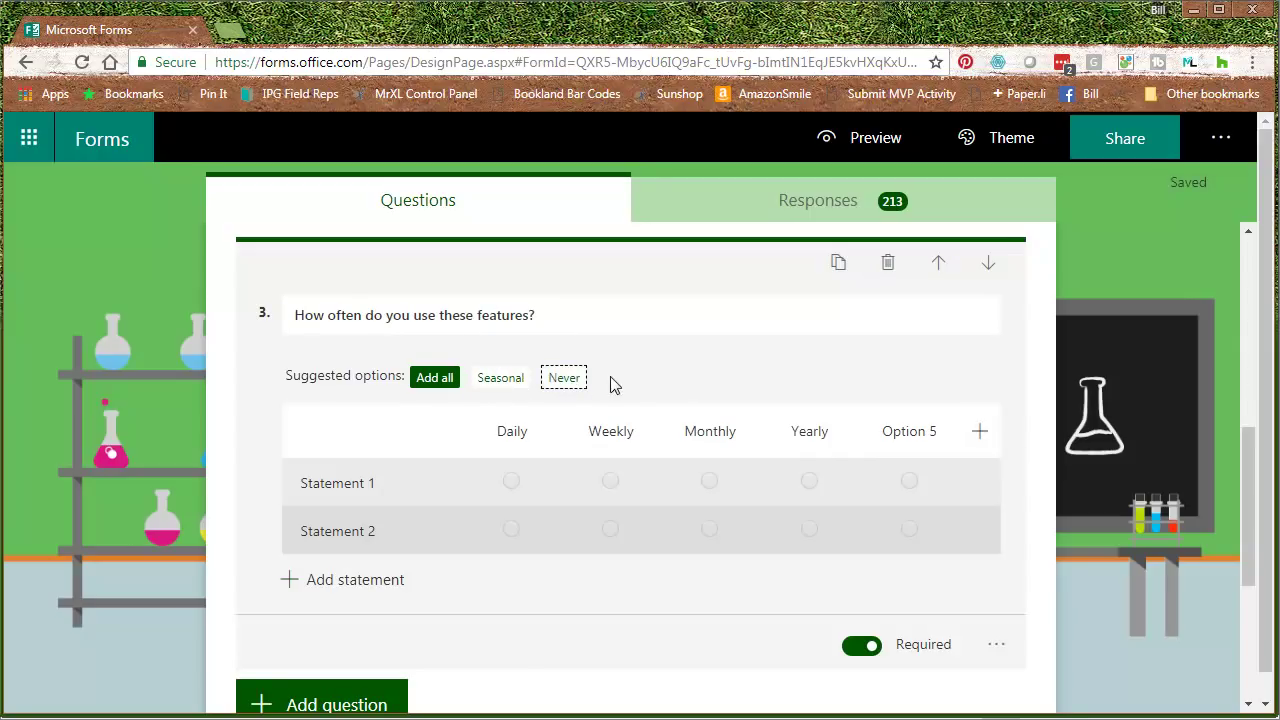
{"action": "left_click", "coordinate": [566, 379]}
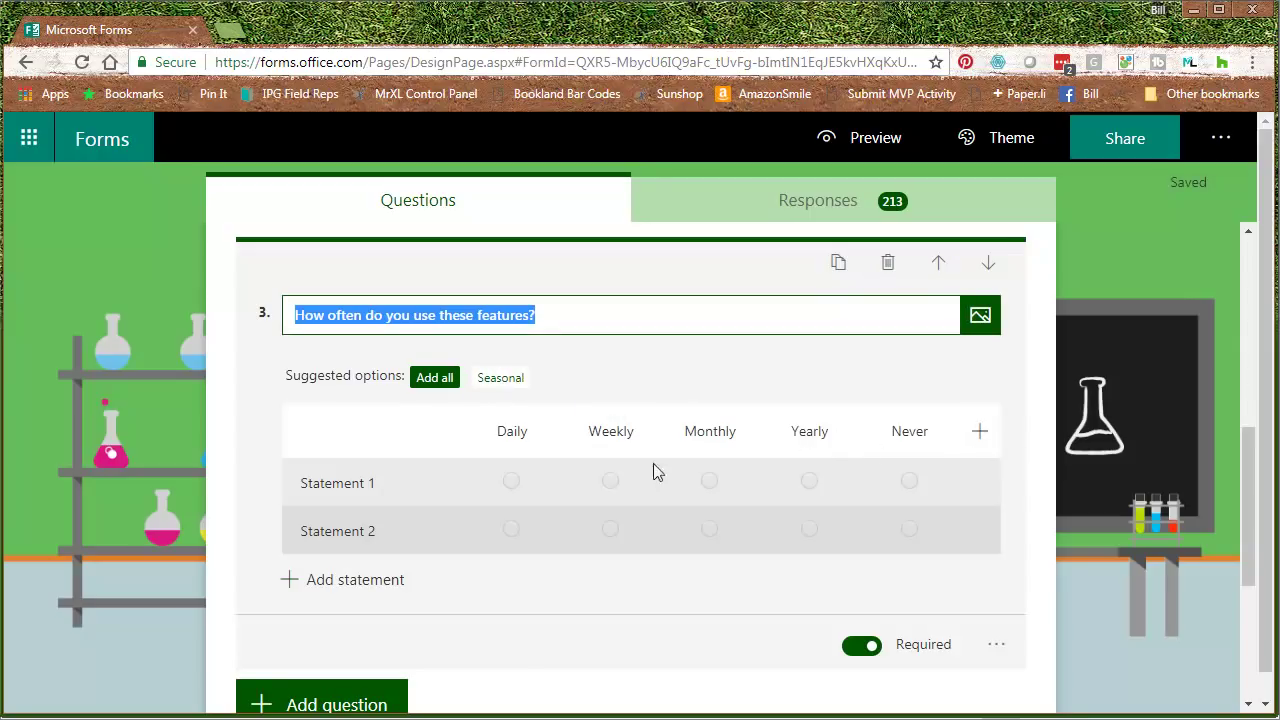
Name the statements VLOOKUP, Pivot Tables, Macros and Power Query.
{"action": "left_click", "coordinate": [376, 484]}
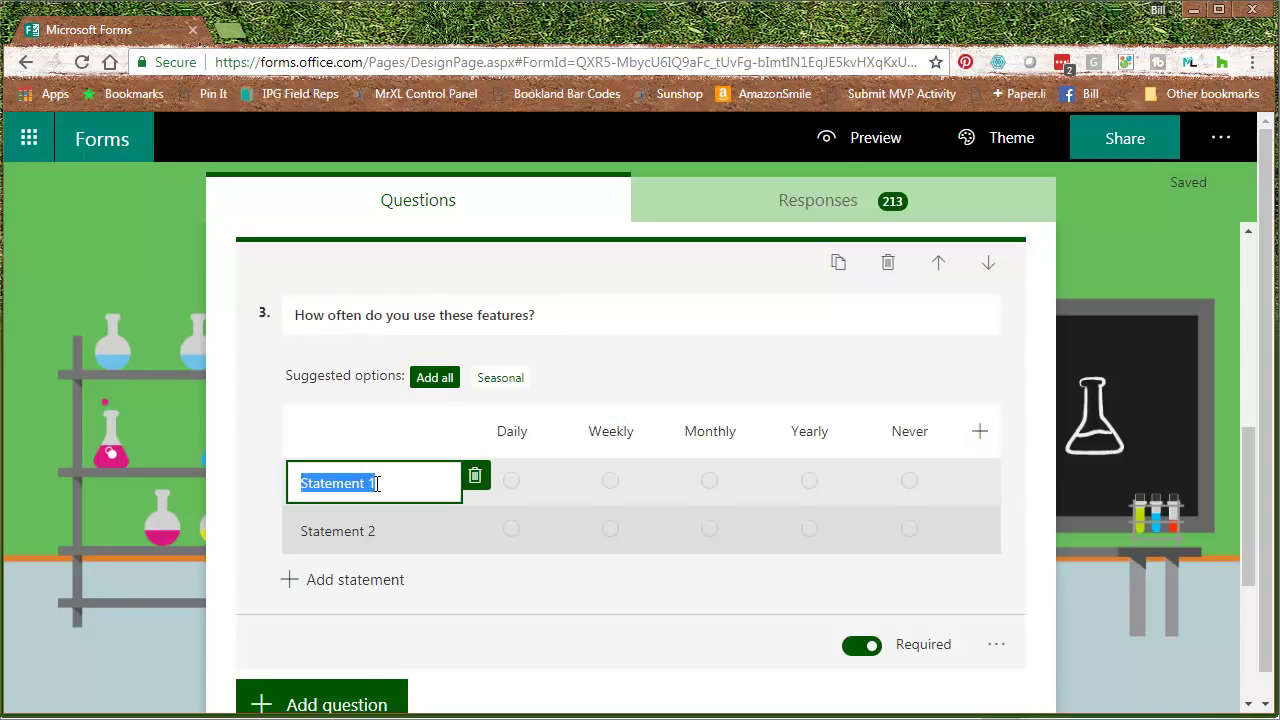
{"action": "type", "text": "VLOOKUP"}
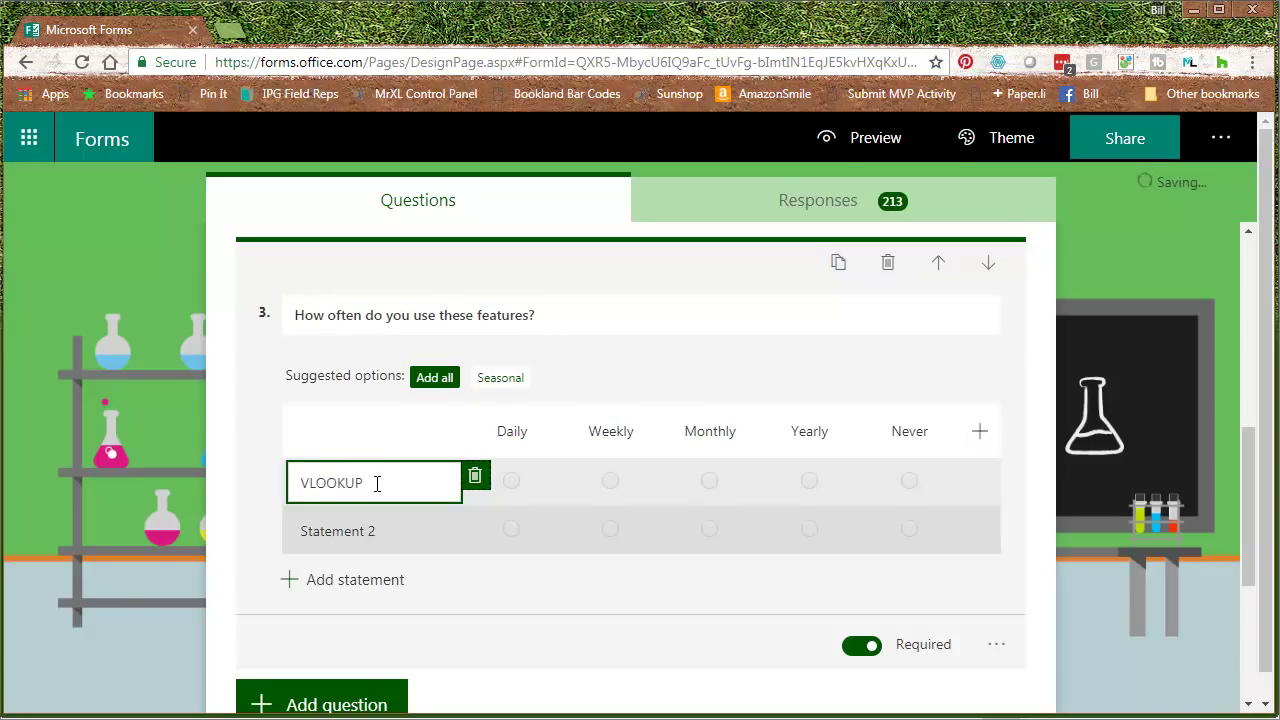
{"action": "left_click", "coordinate": [375, 527]}
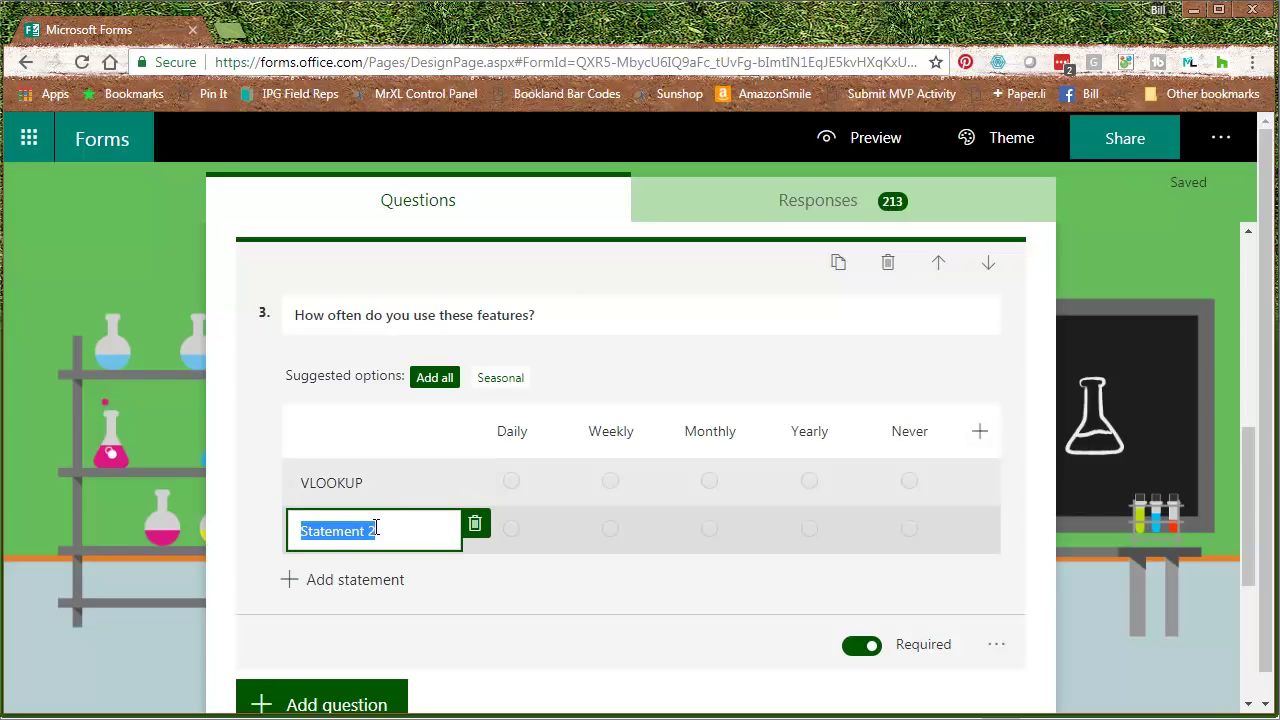
{"action": "type", "text": "Pivot Tables"}
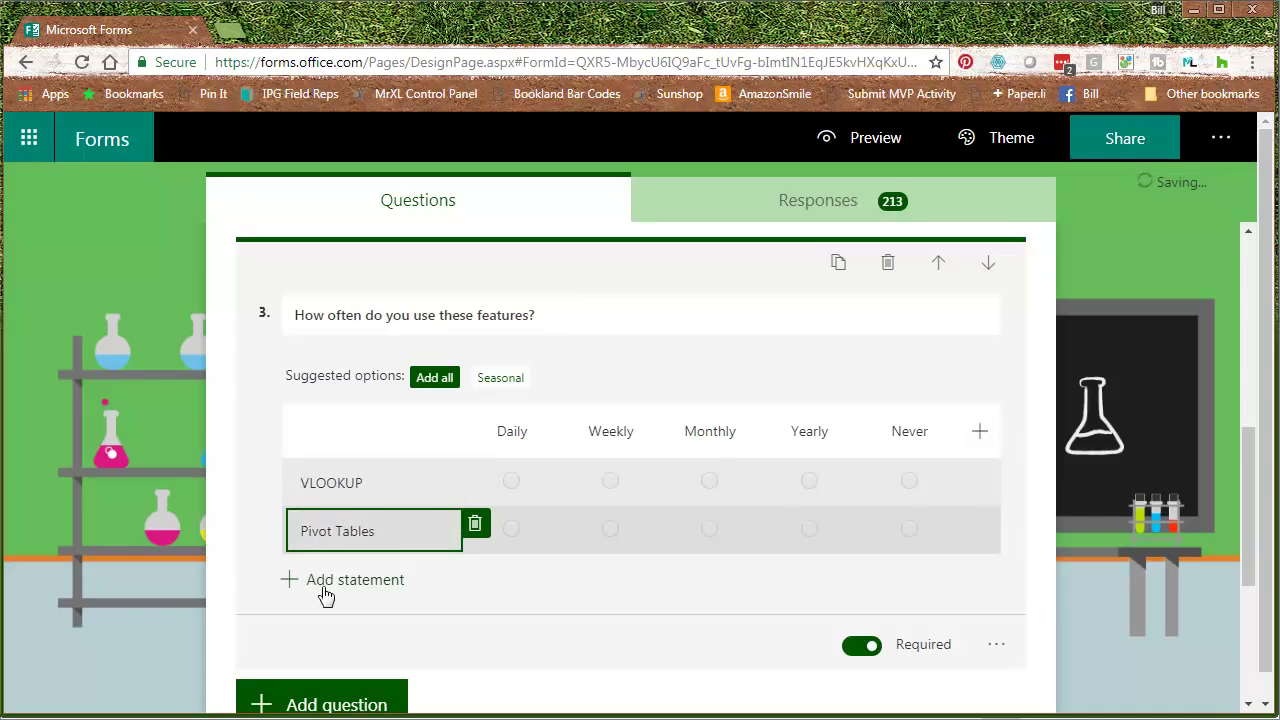
{"action": "left_click", "coordinate": [325, 584]}
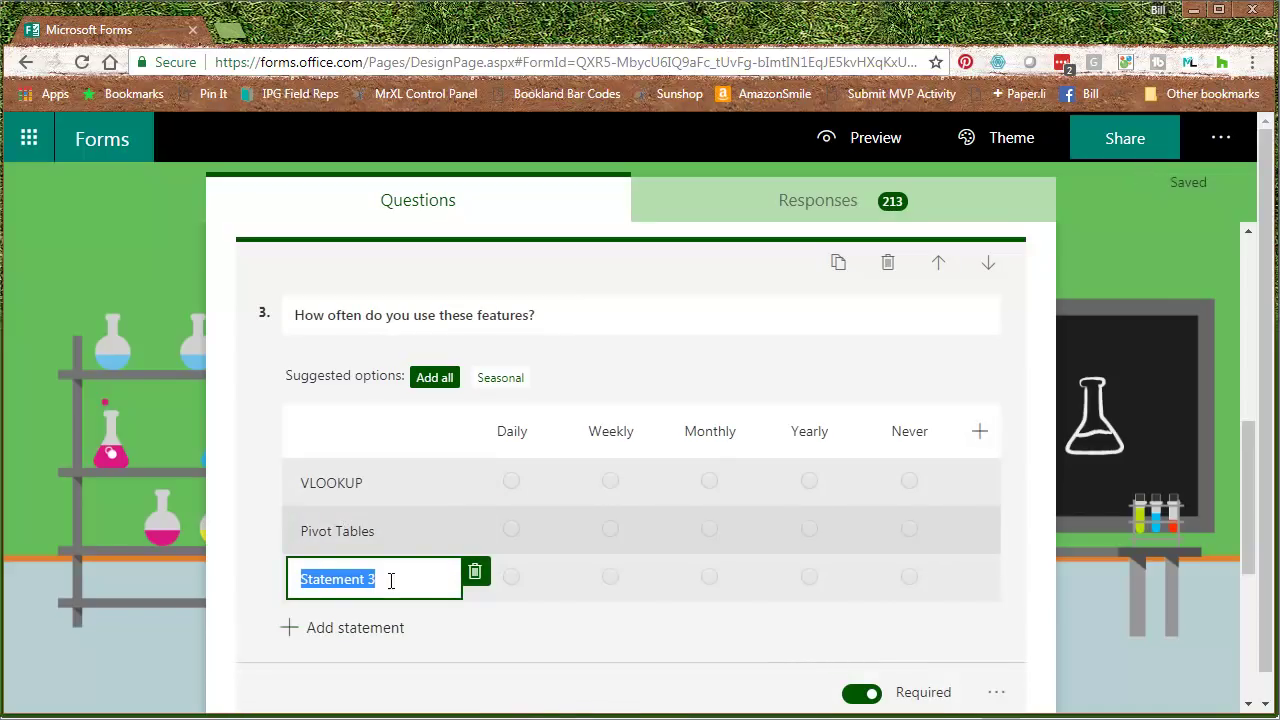
{"action": "type", "text": "Macros"}
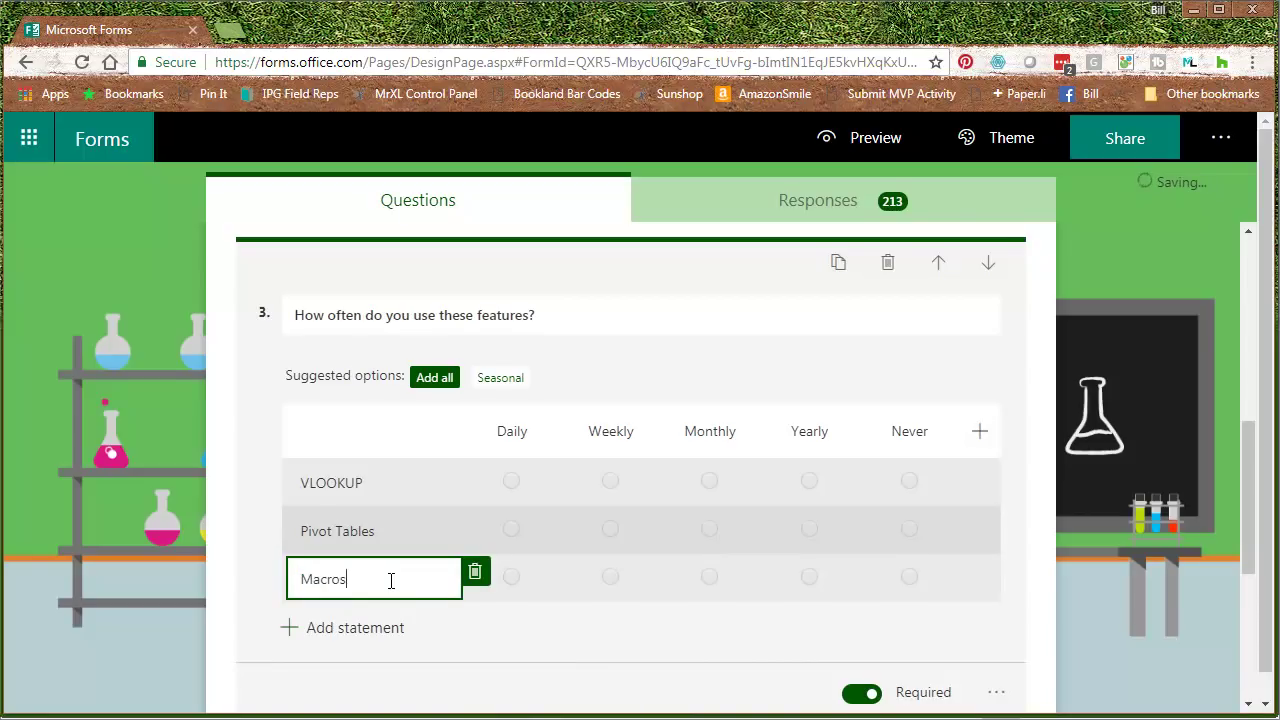
{"action": "left_click", "coordinate": [369, 628]}
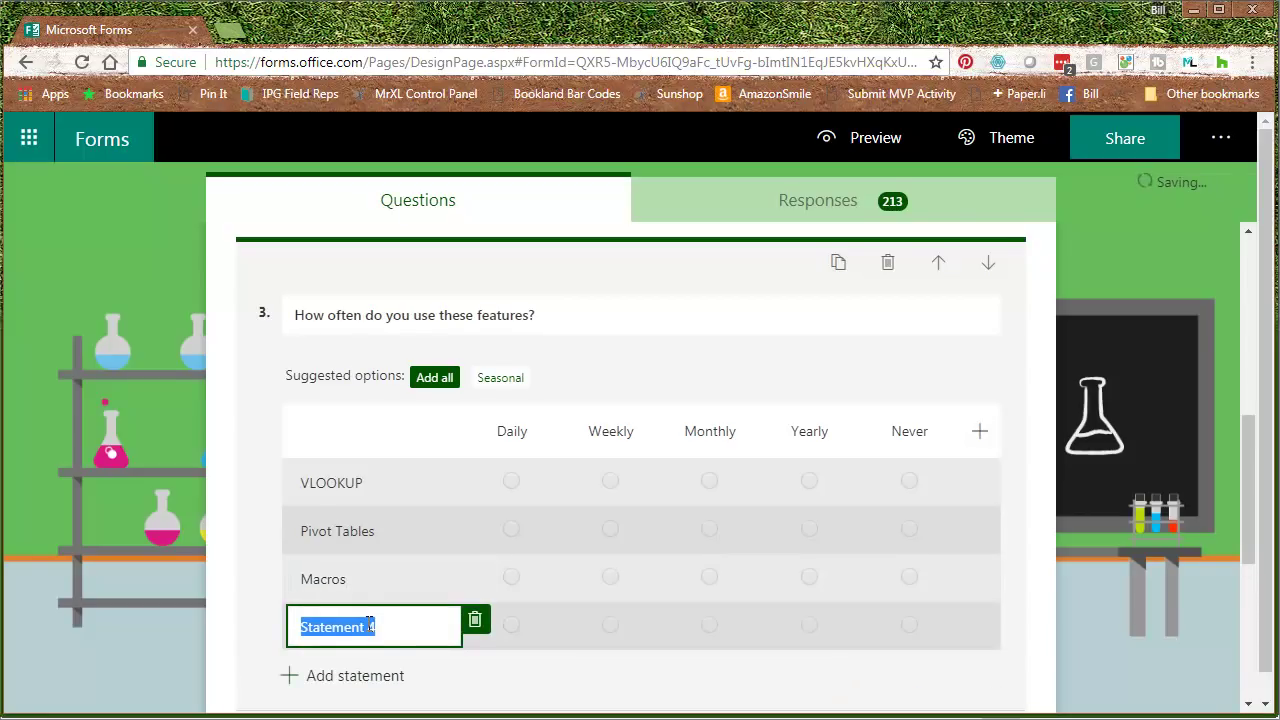
{"action": "type", "text": "Power Q"}
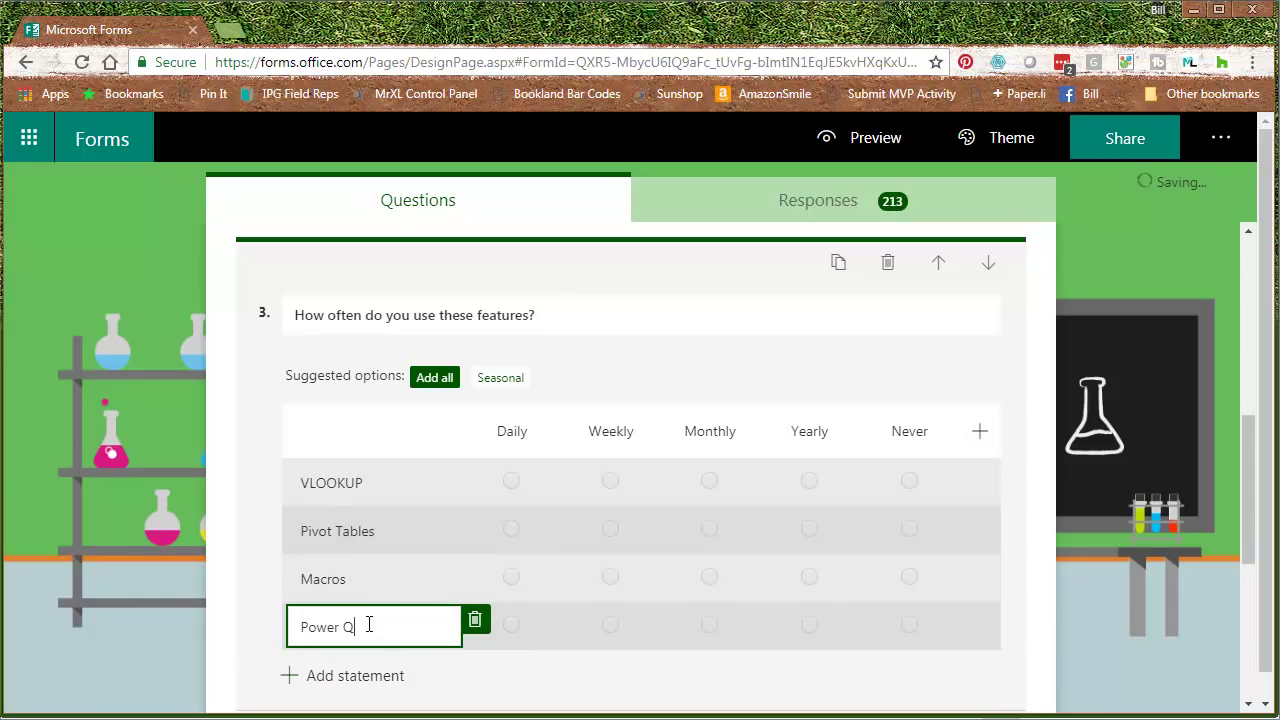
{"action": "type", "text": "Uuery"}
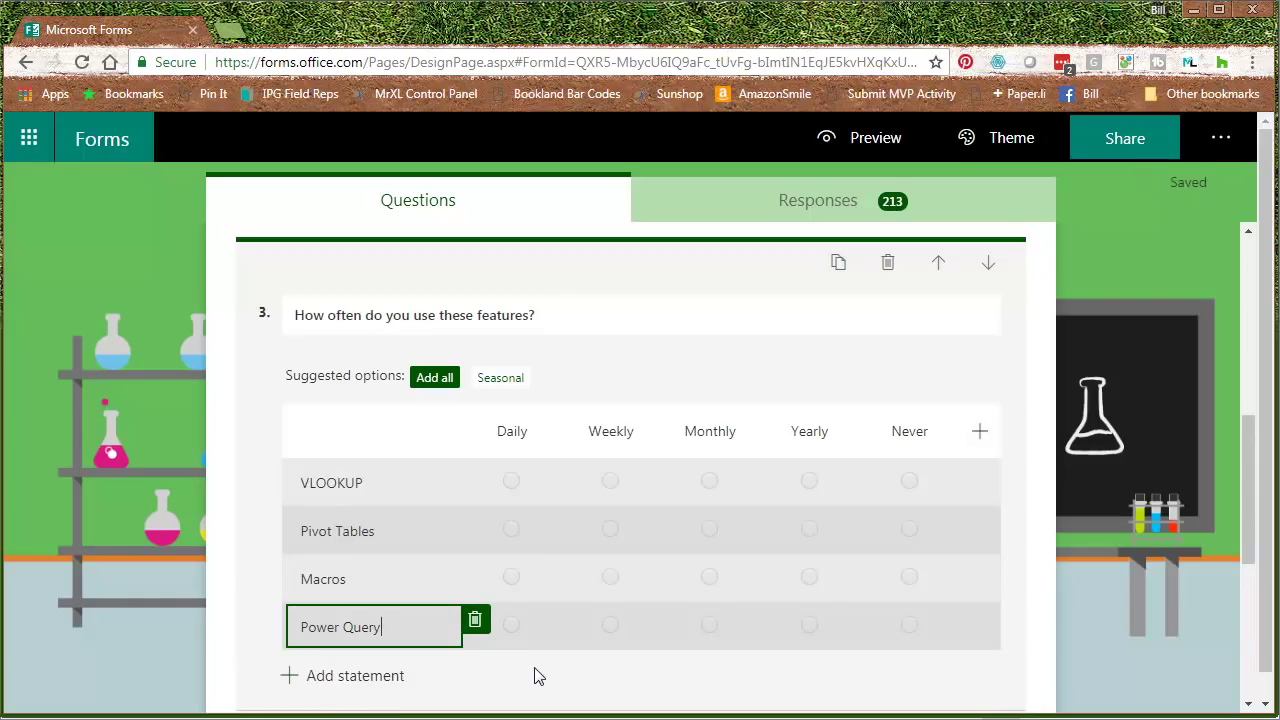
{"action": "scroll", "coordinate": [534, 676], "scroll_direction": "down", "scroll_amount": 5}
Add a 0–10 Net Promoter Score question after Zip Code, then return to My forms.
{"action": "left_click", "coordinate": [334, 483]}
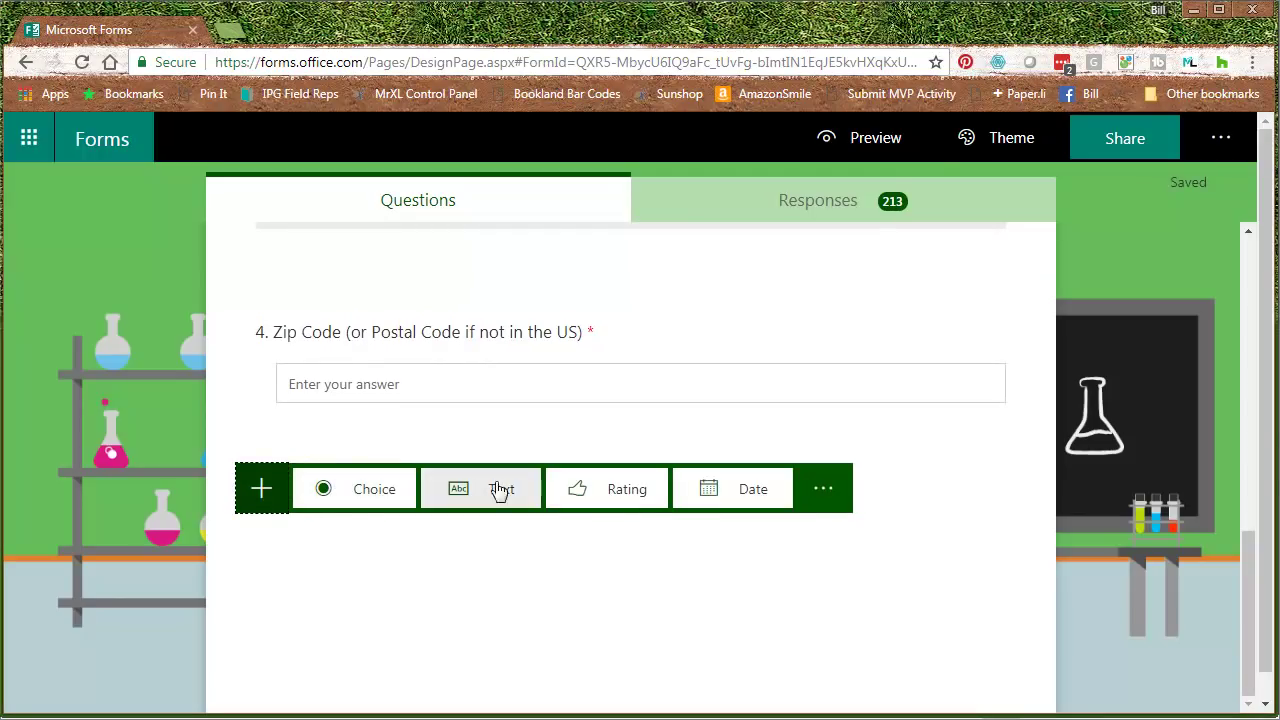
{"action": "left_click", "coordinate": [824, 492]}
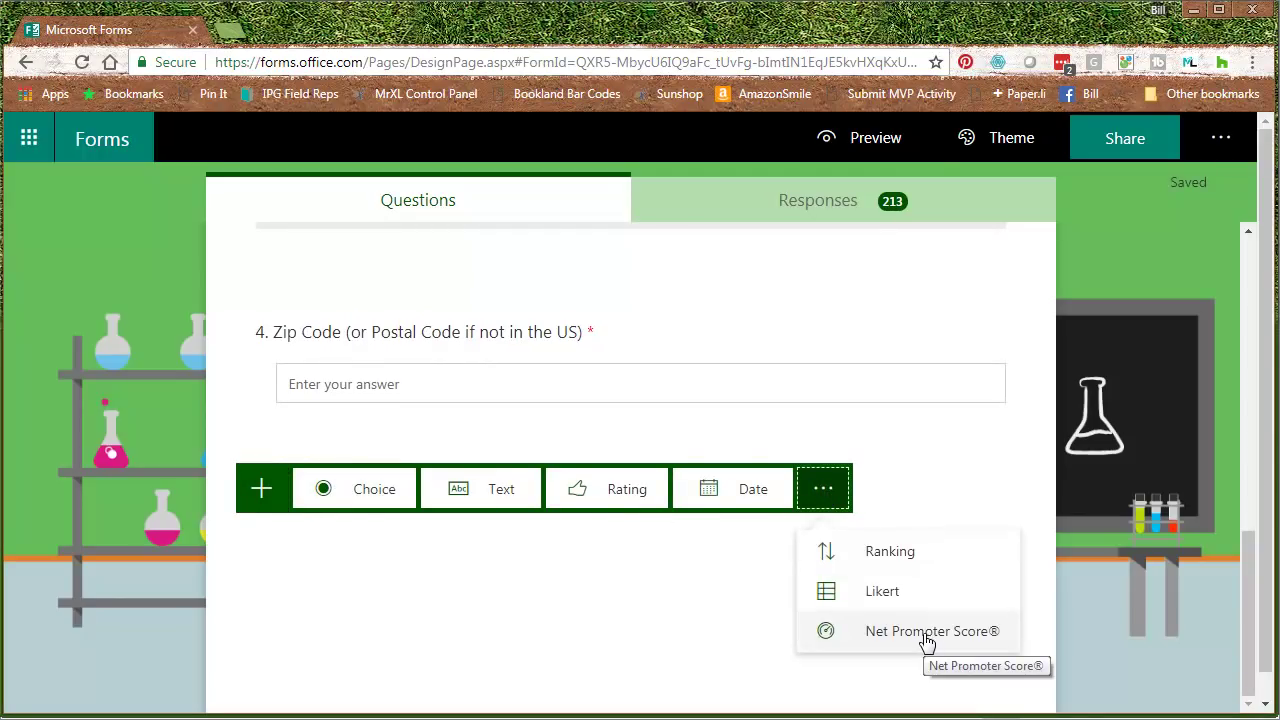
{"action": "left_click", "coordinate": [927, 631]}
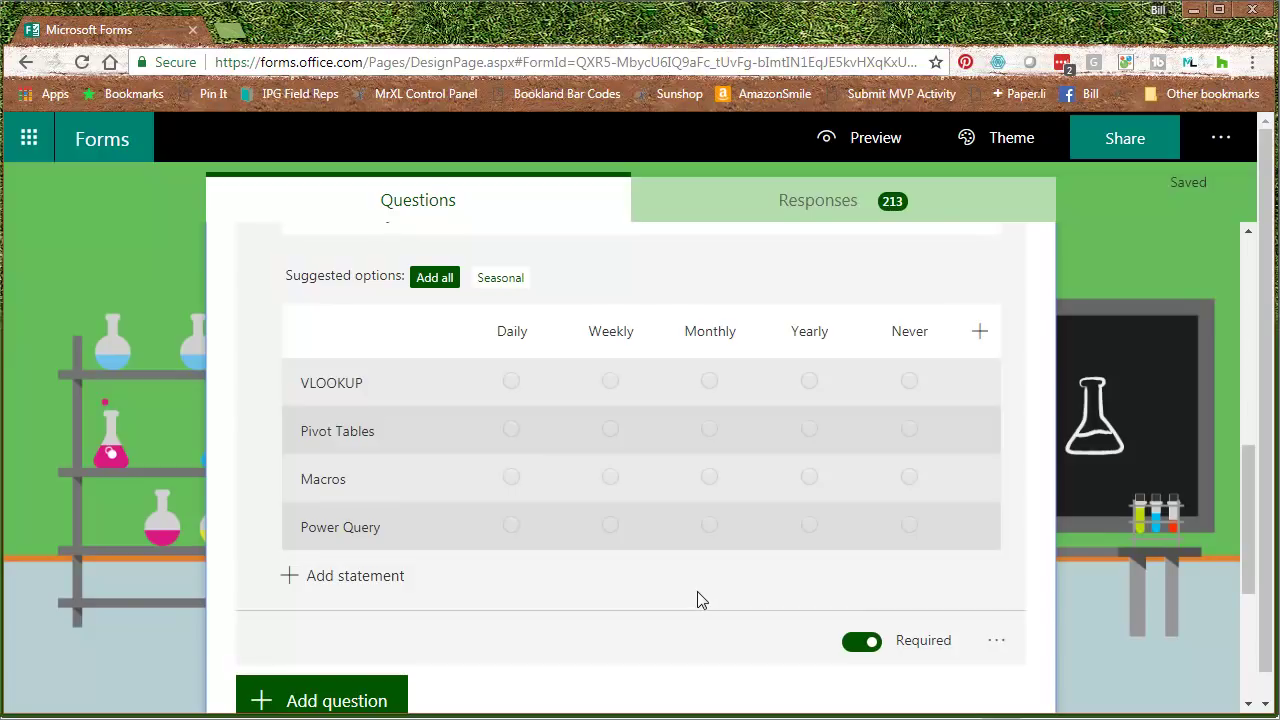
{"action": "left_click", "coordinate": [99, 141]}
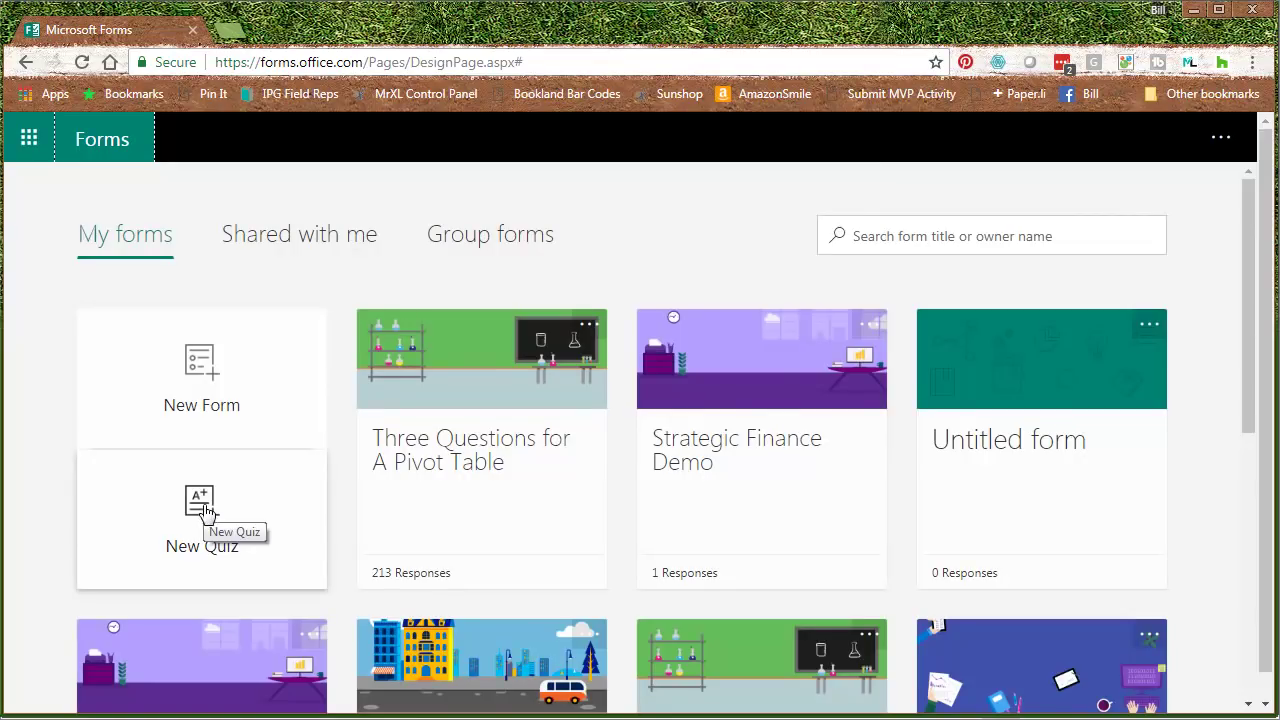
Create a new quiz with a blank multiple-choice question and show its sharing options.
{"action": "left_click", "coordinate": [203, 506]}
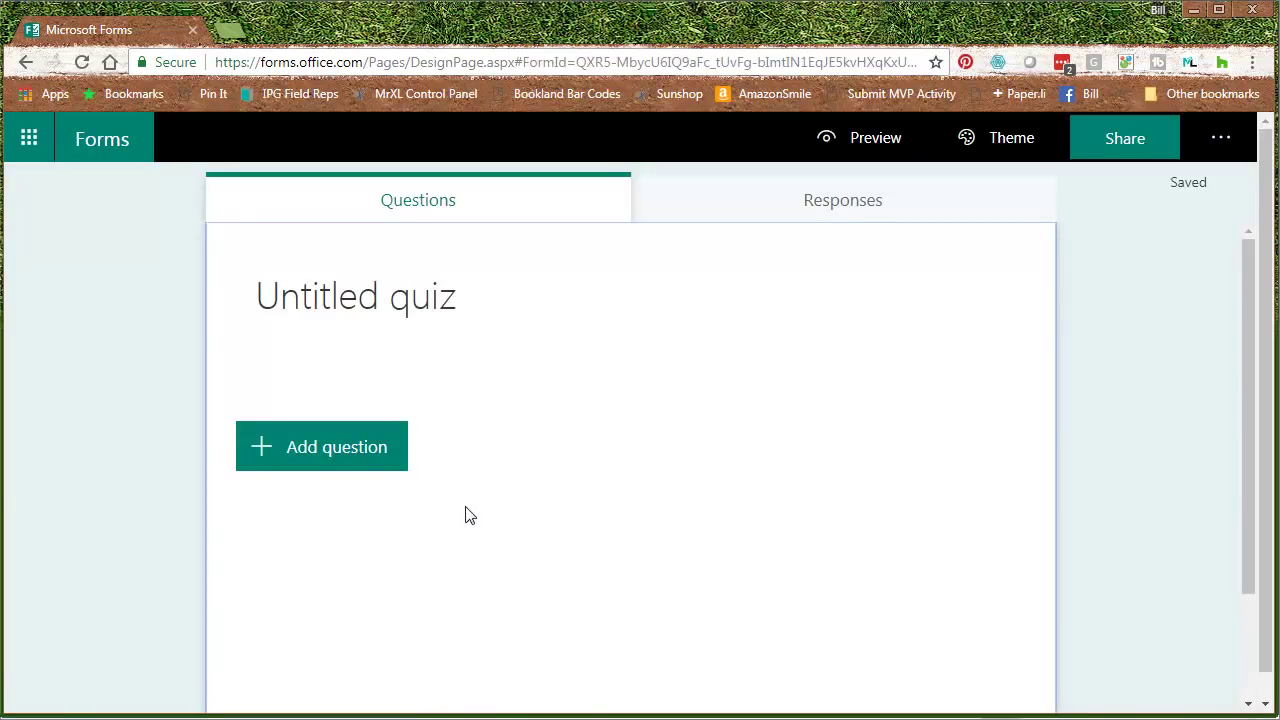
{"action": "left_click", "coordinate": [342, 458]}
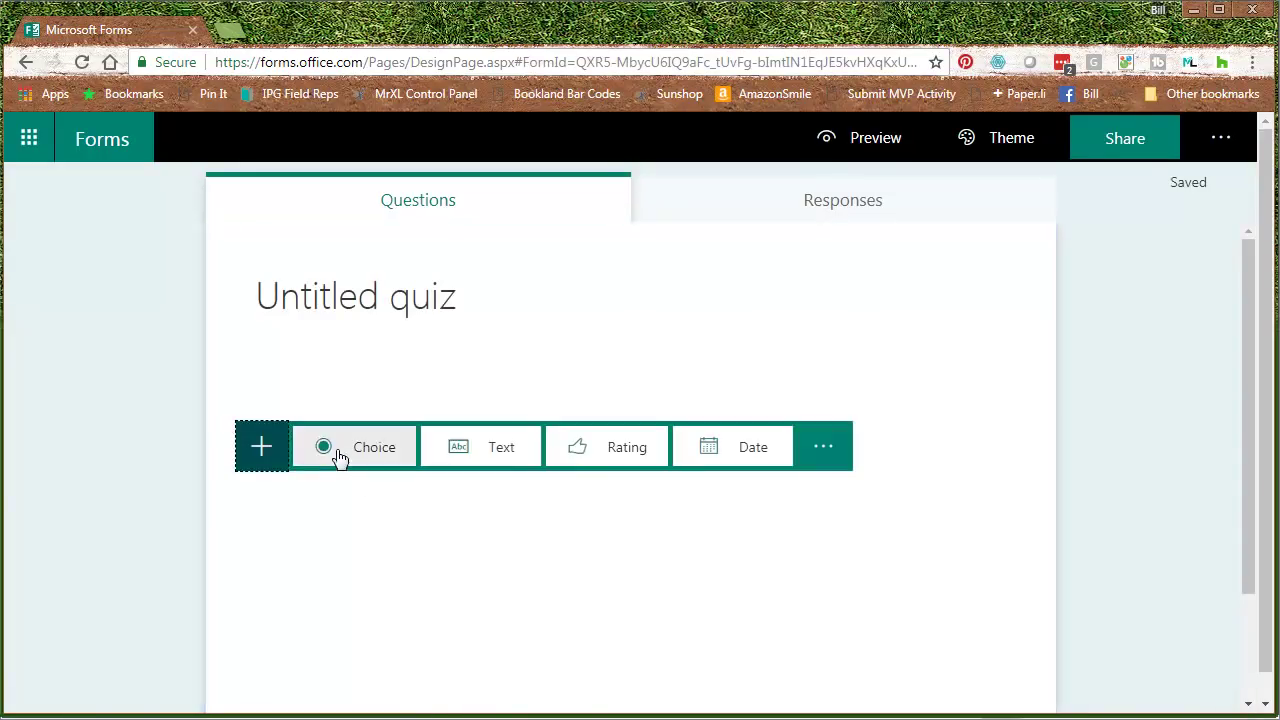
{"action": "left_click", "coordinate": [372, 447]}
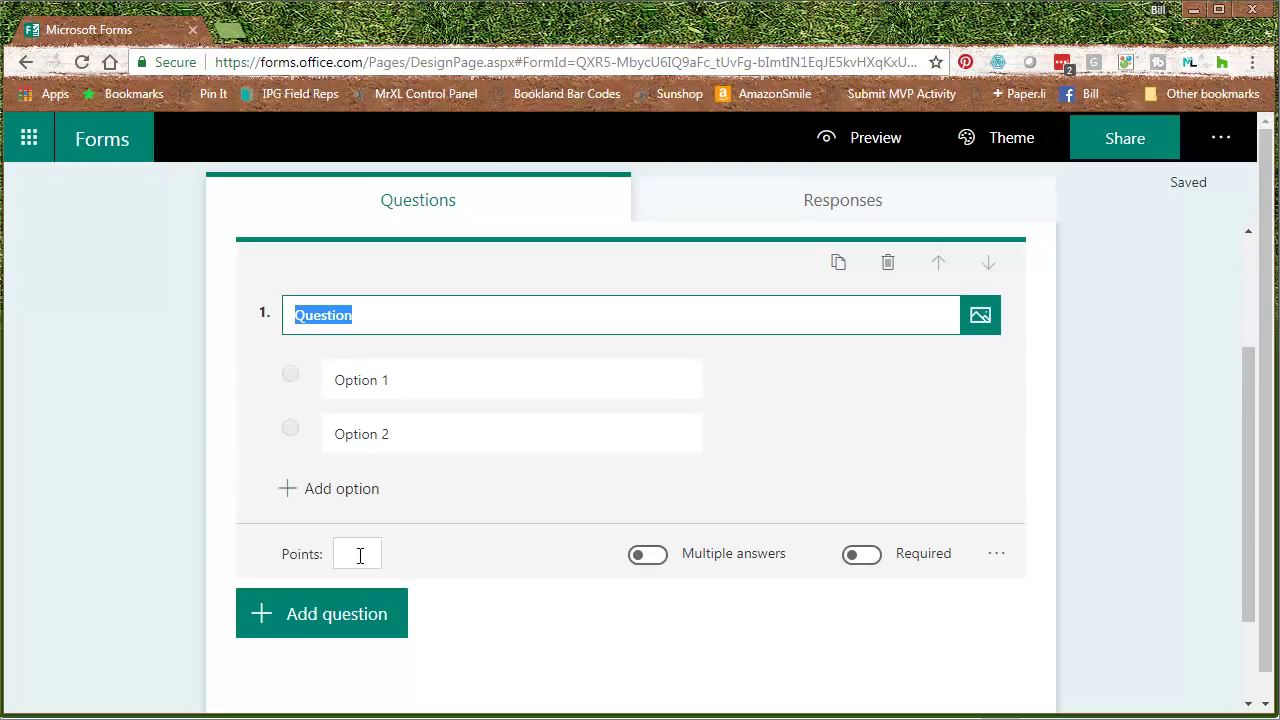
{"action": "left_click", "coordinate": [1125, 140]}
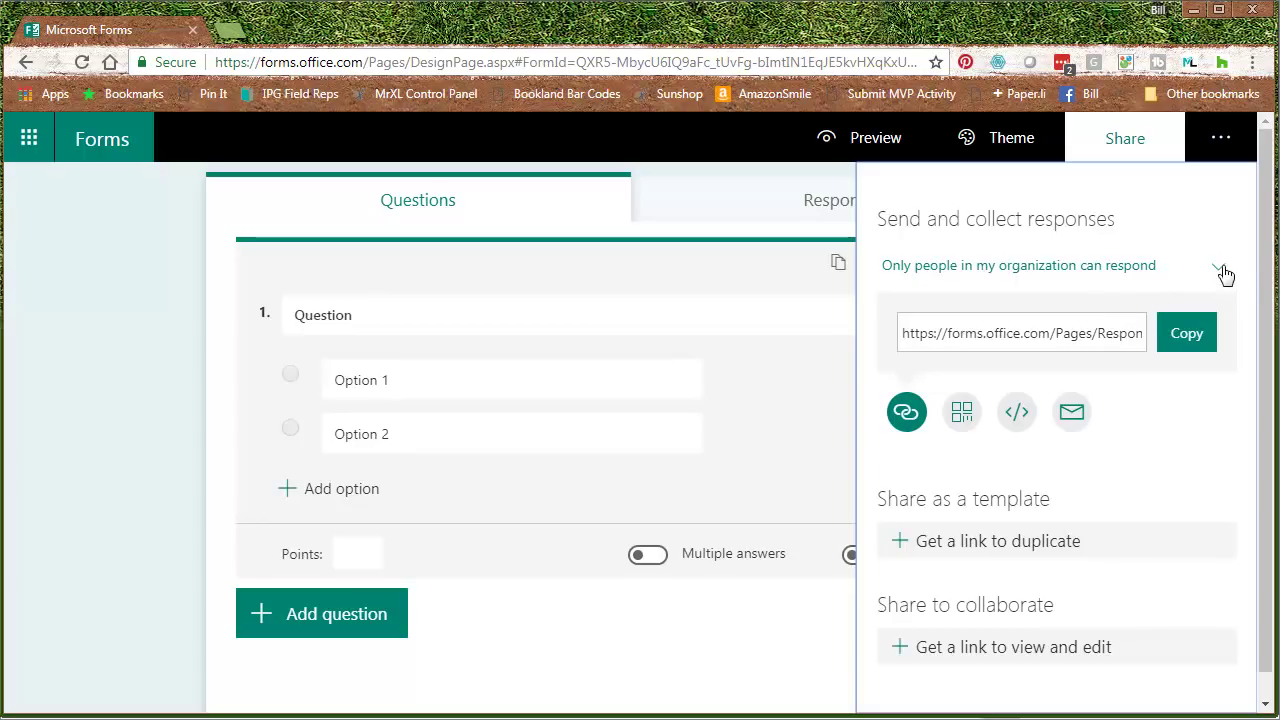
Change the quiz link access to 'Anyone with the link can respond'.
{"action": "left_click", "coordinate": [1220, 270]}
{"action": "left_click", "coordinate": [1100, 314]}
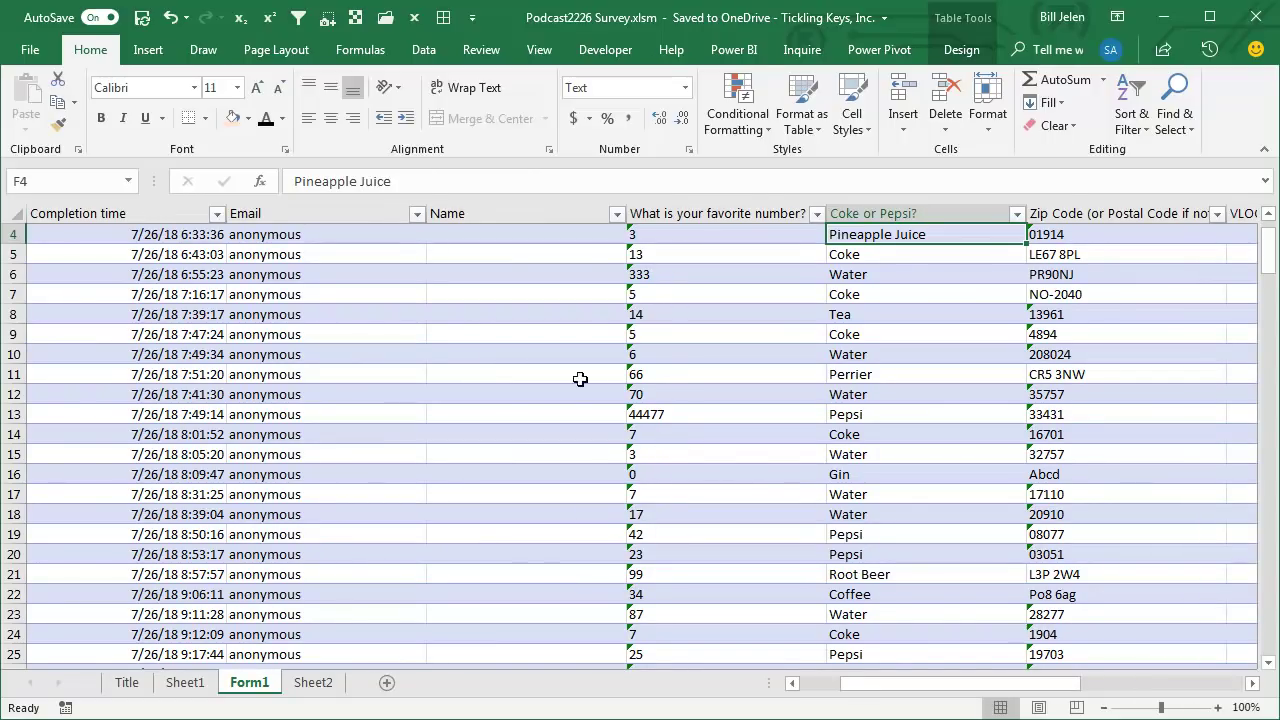
Show Sheet2 with the postal code, drink and favorite number query table.
{"action": "left_click", "coordinate": [424, 49]}
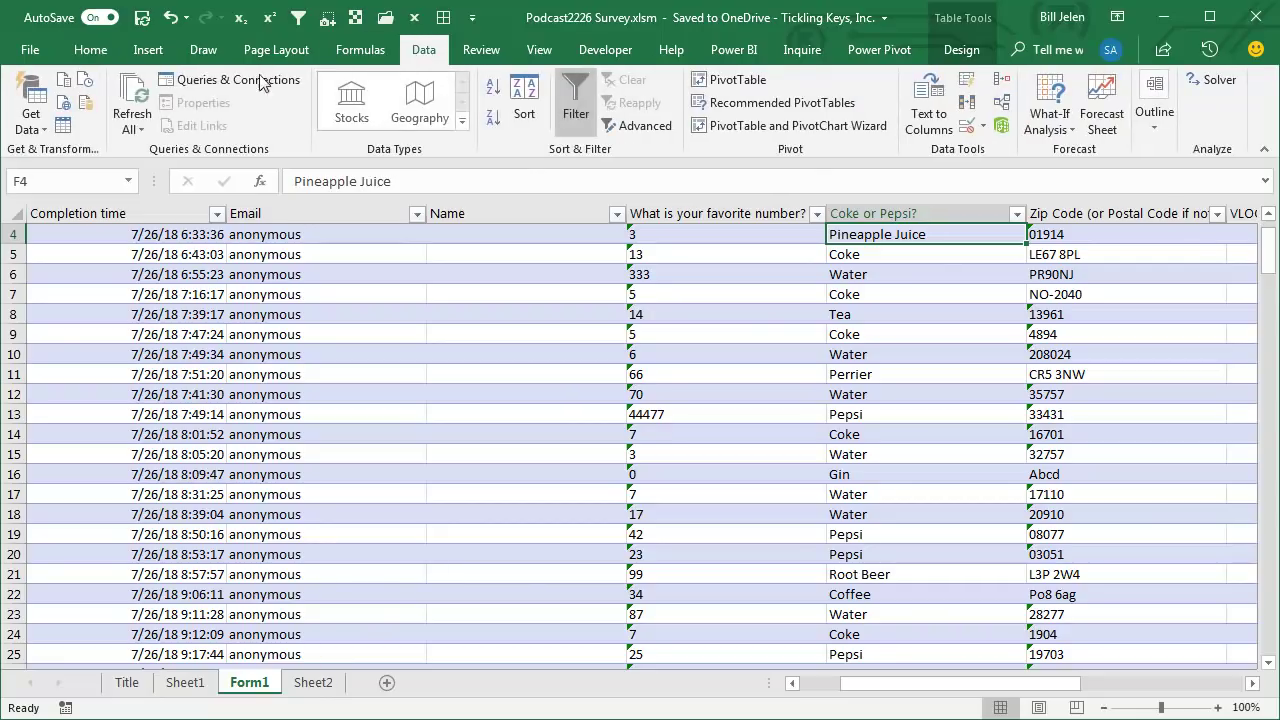
{"action": "left_click", "coordinate": [305, 682]}
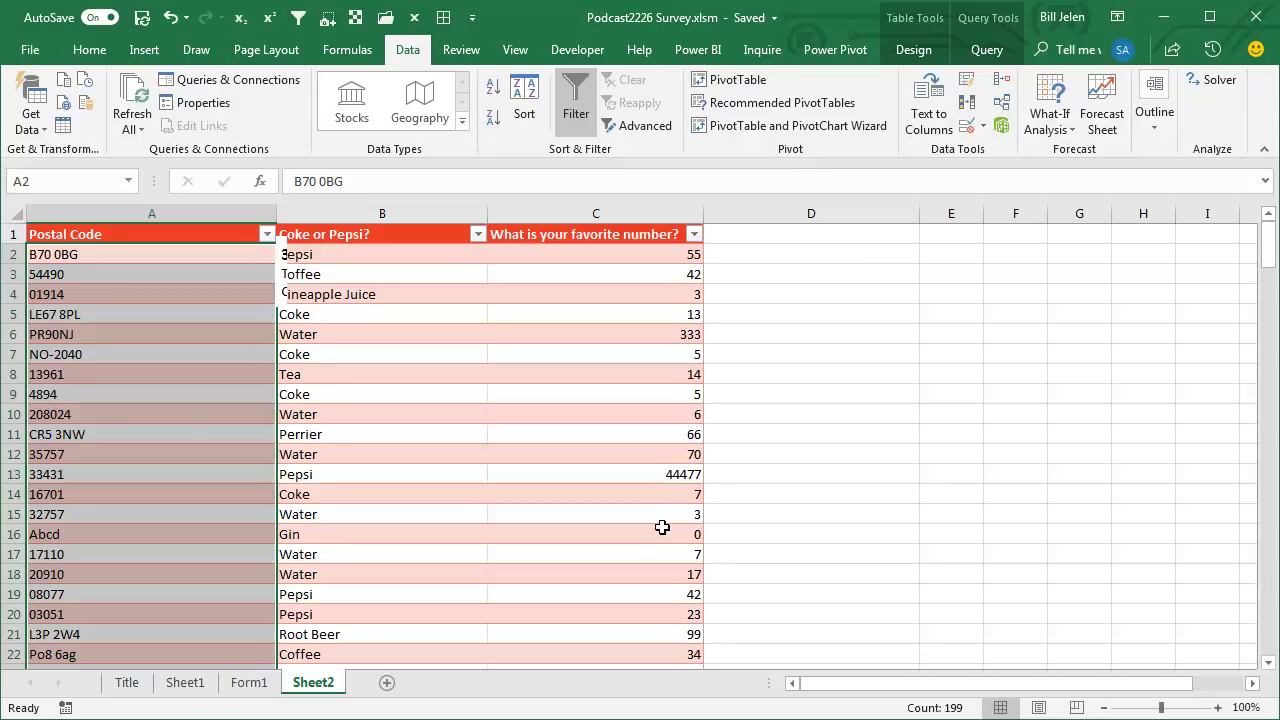
Return to the Title sheet showing the 'Surveys in Excel' cover.
{"action": "left_click", "coordinate": [127, 682]}
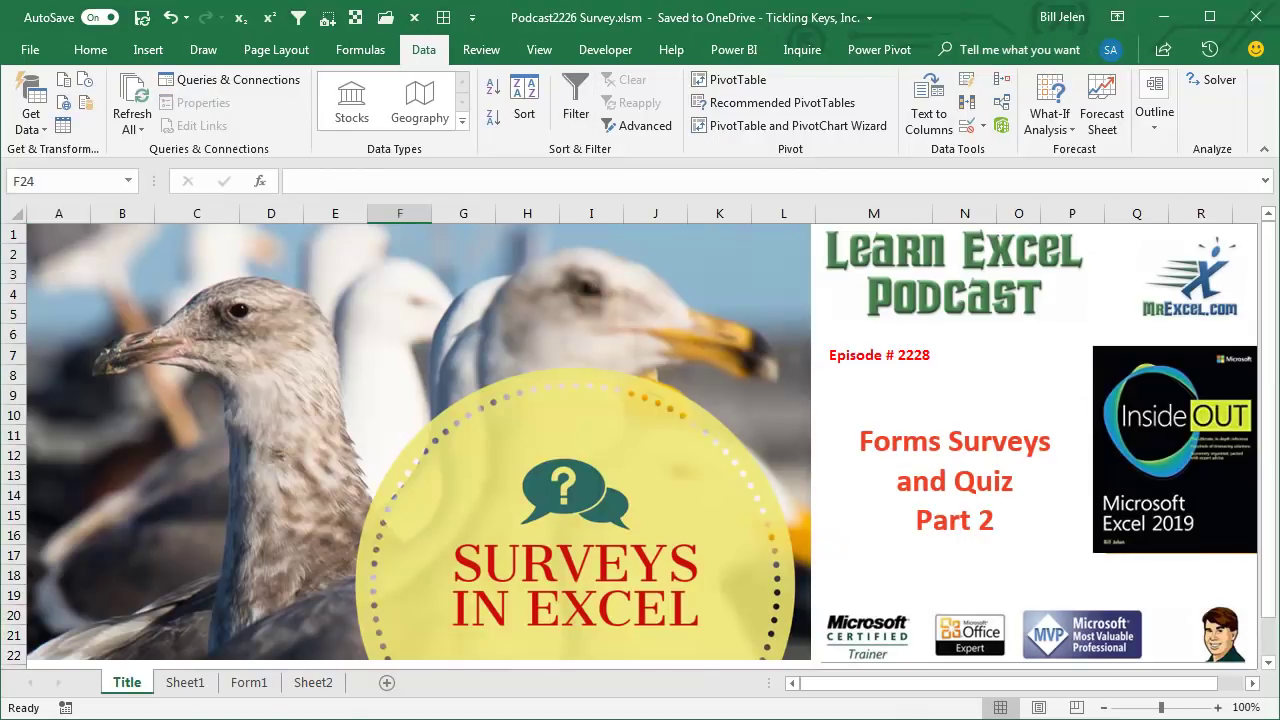